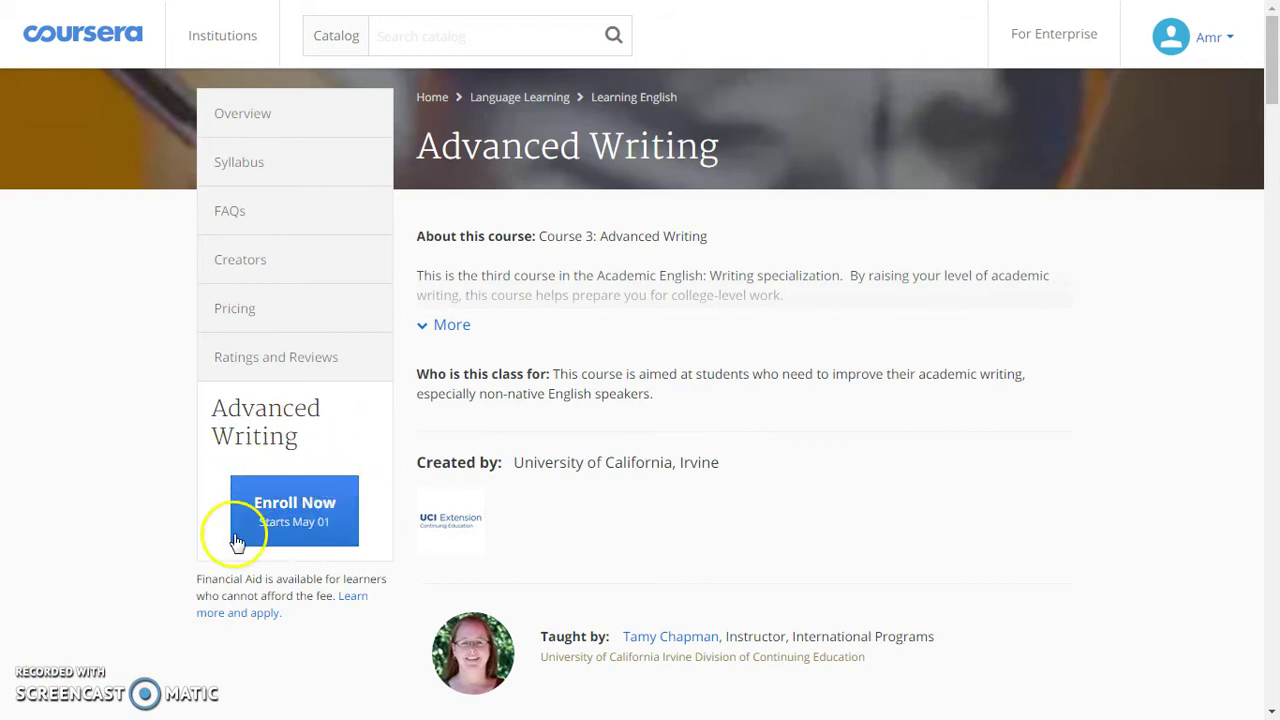
Enroll in Advanced Writing using the free Audit only option instead of purchasing
click(295, 520)
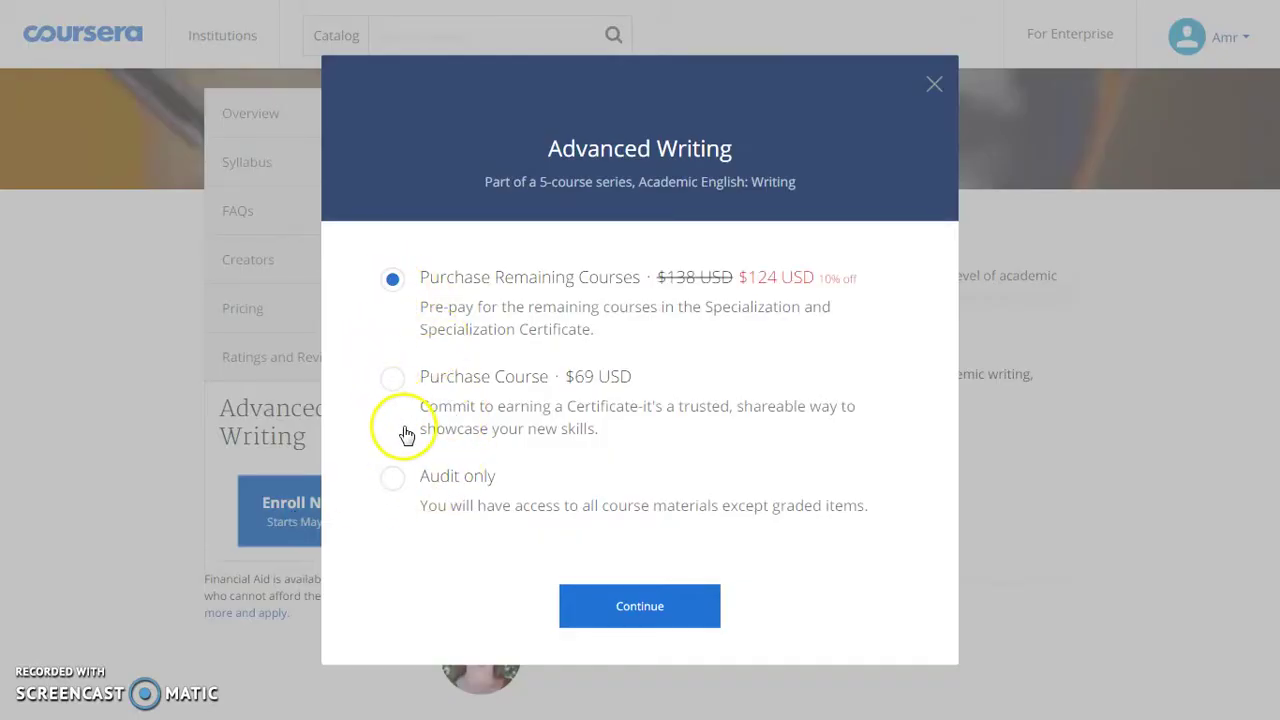
click(397, 480)
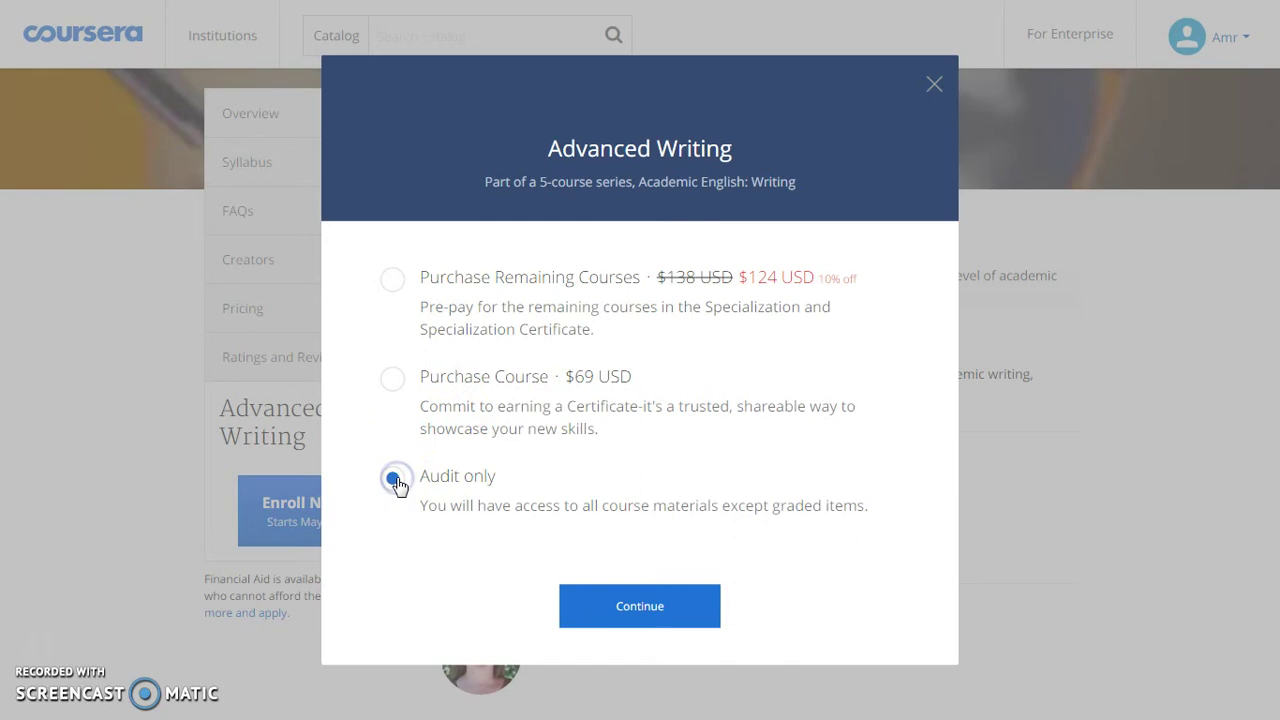
click(669, 617)
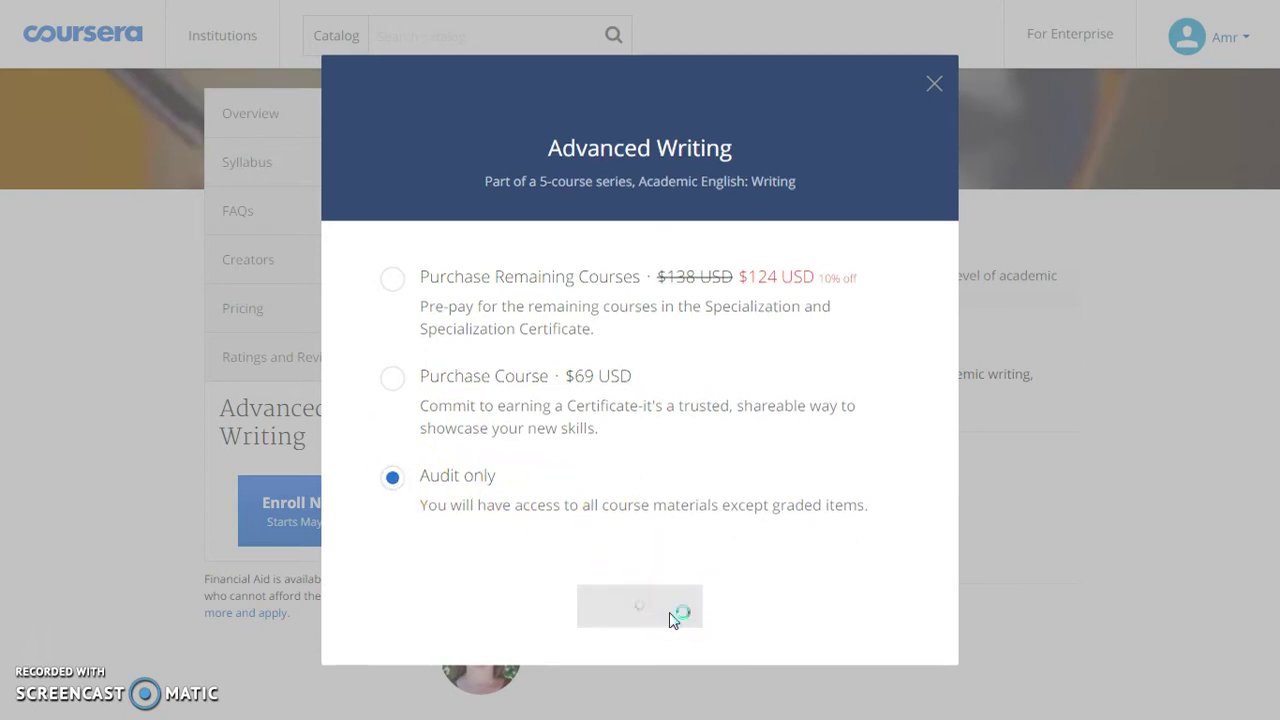
Start the Advanced Writing course, browse the Week 1 lesson list, and exit full screen
click(652, 450)
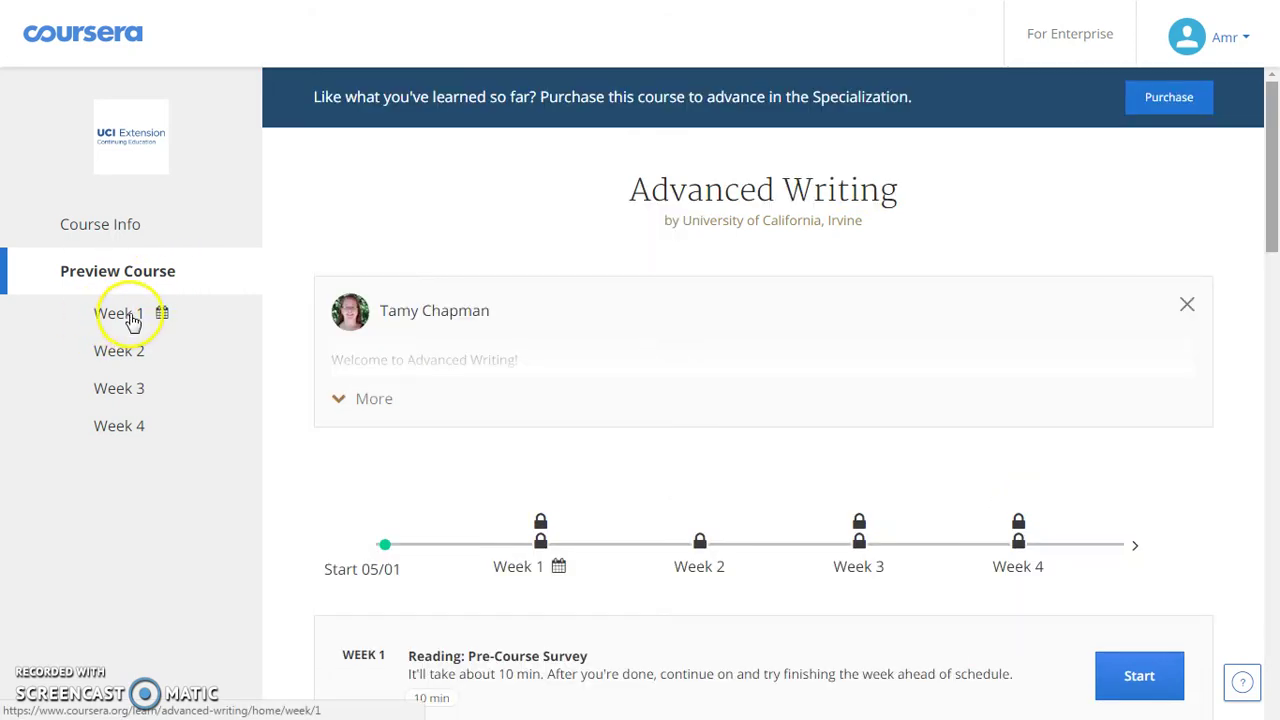
click(133, 318)
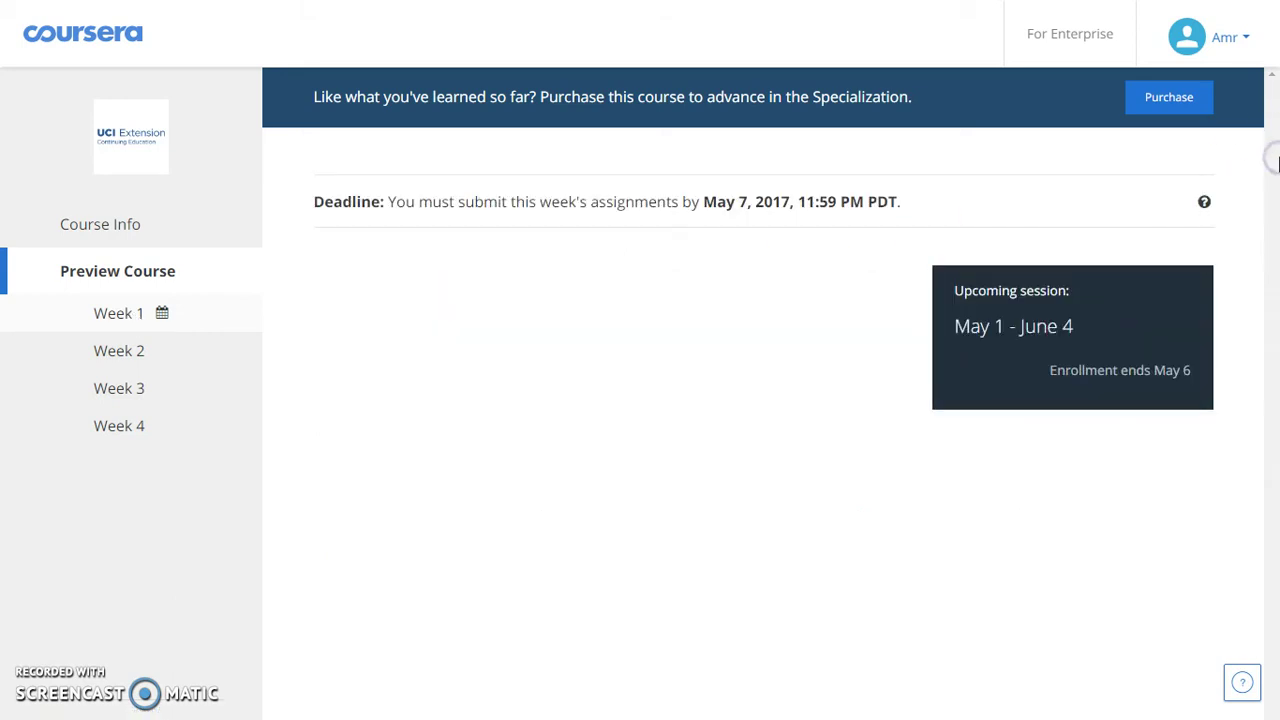
scroll(1277, 163, down, 1)
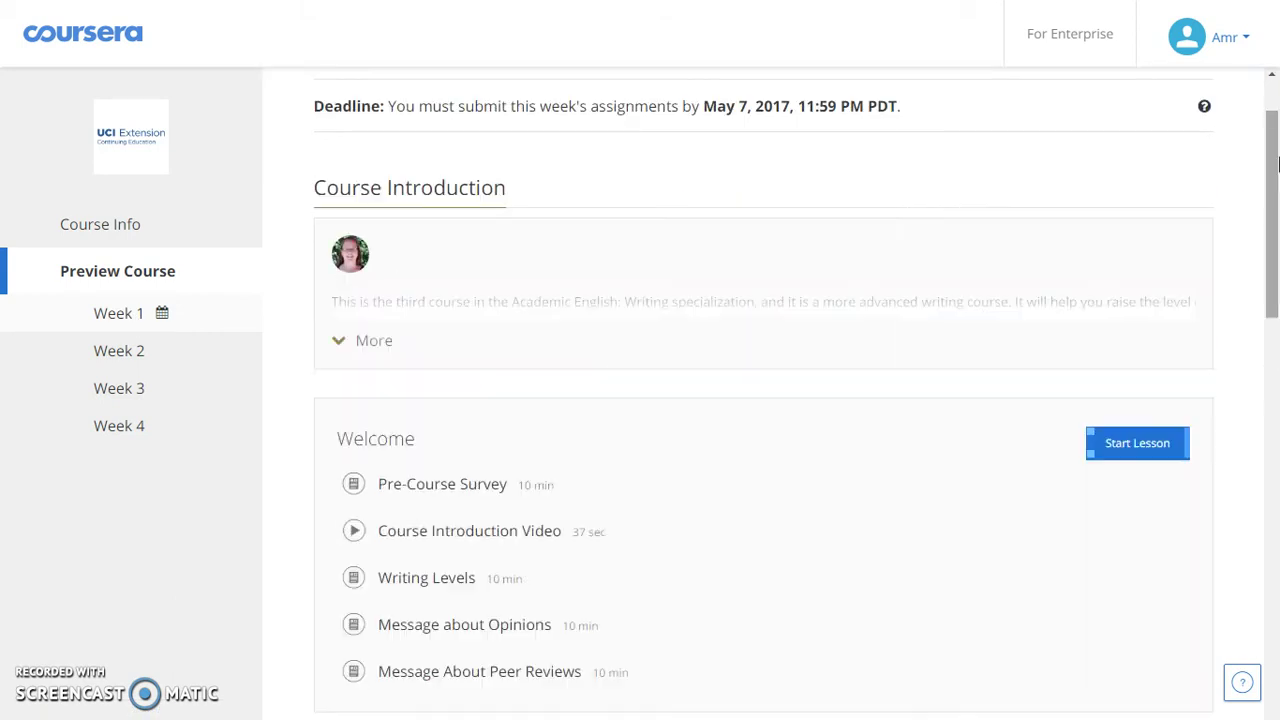
drag(1277, 163, 1224, 233)
click(1128, 220)
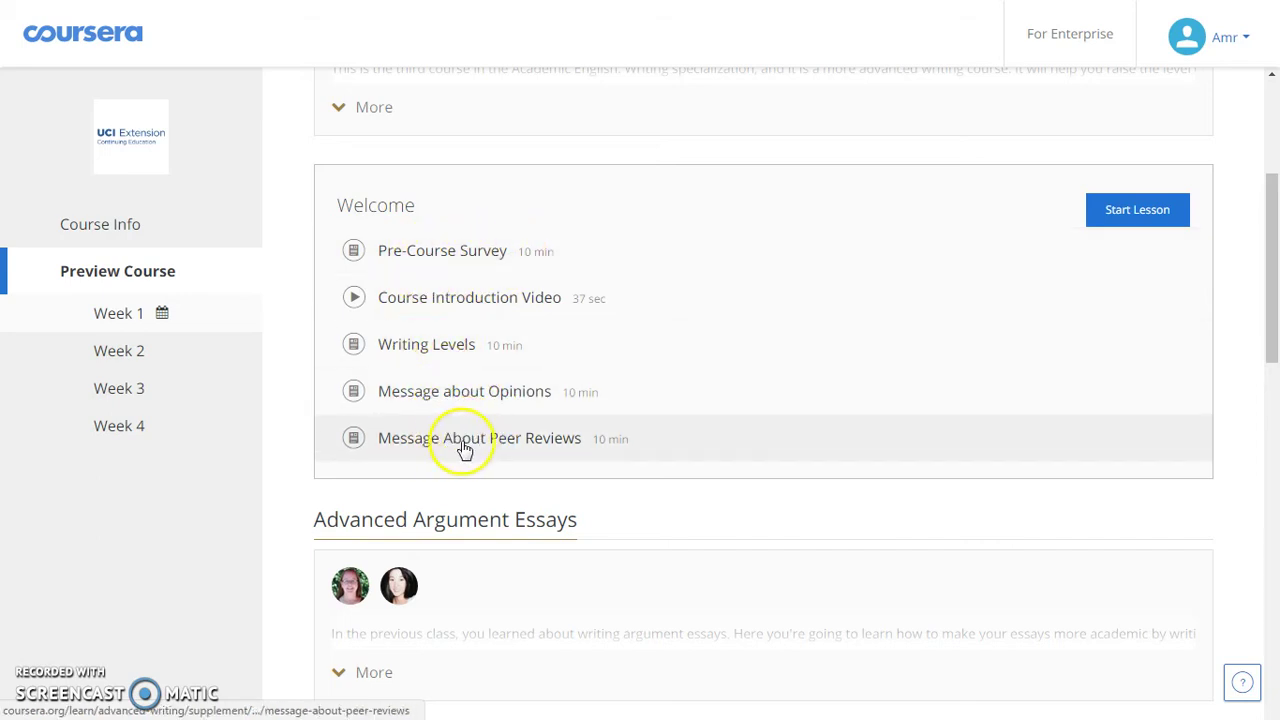
drag(1275, 253, 1271, 556)
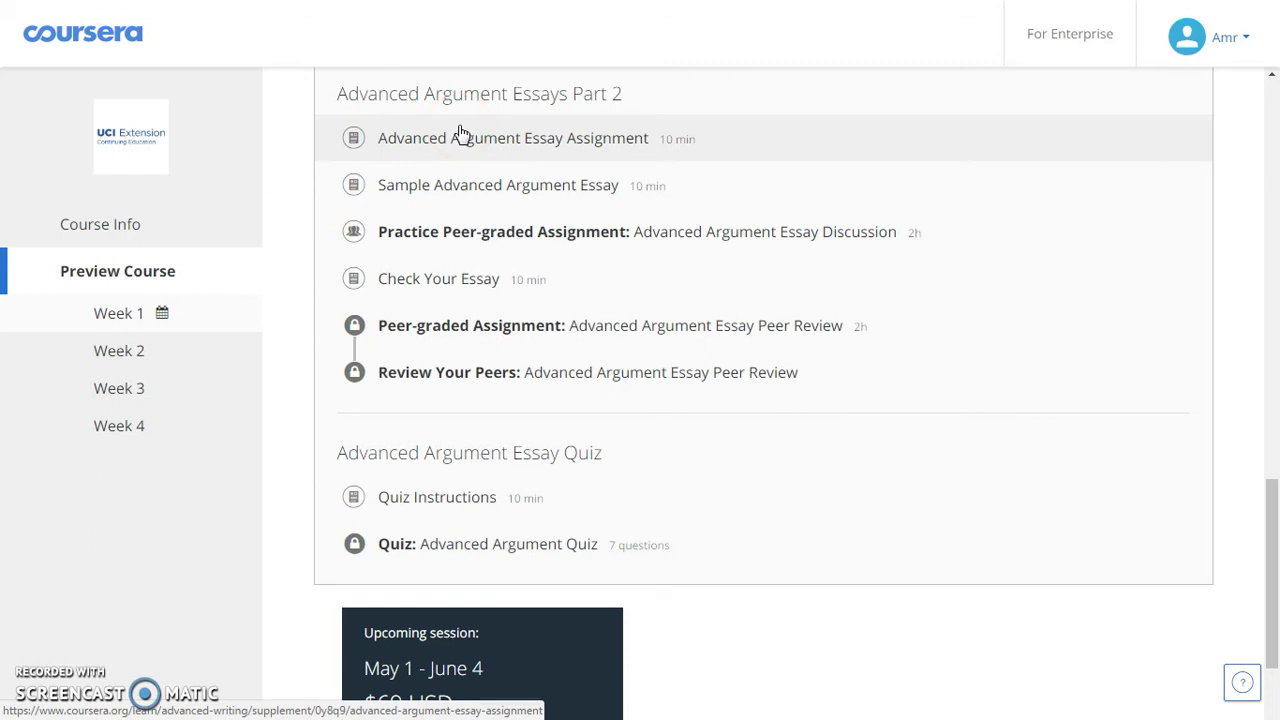
key(F11)
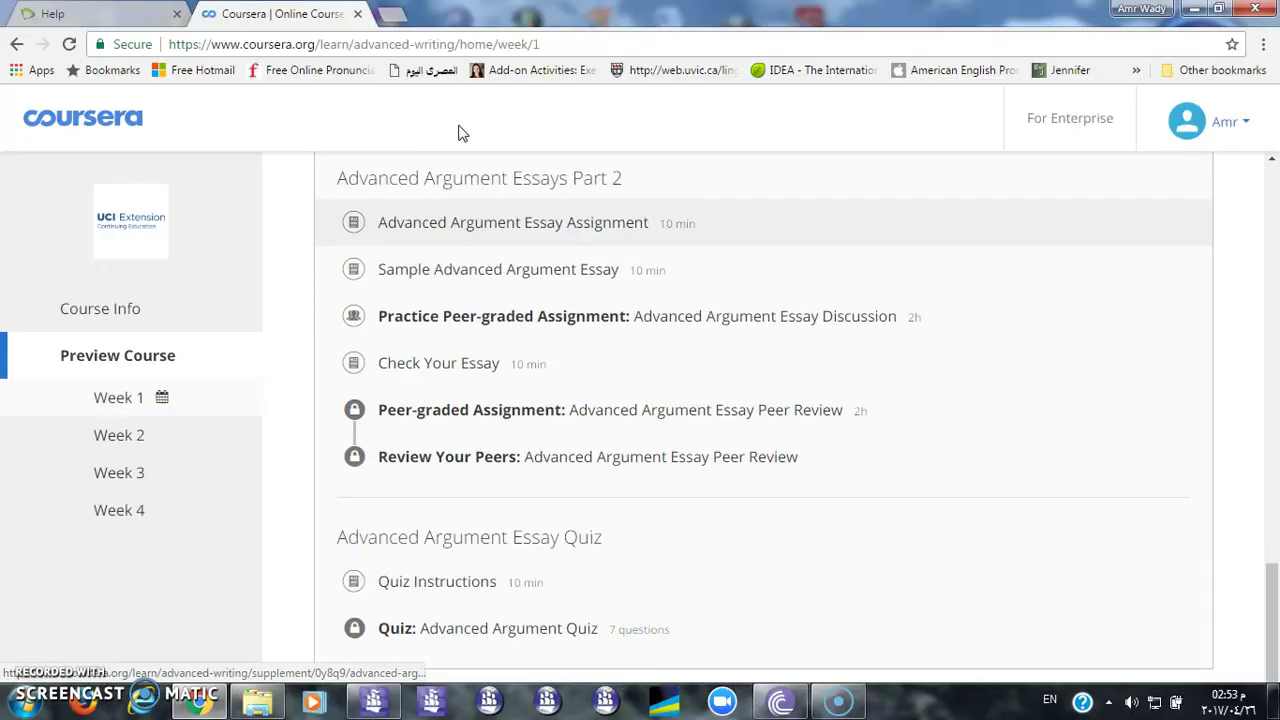
Go back and load /learn/advanced-writing to reach the enrolled course's description page
click(16, 46)
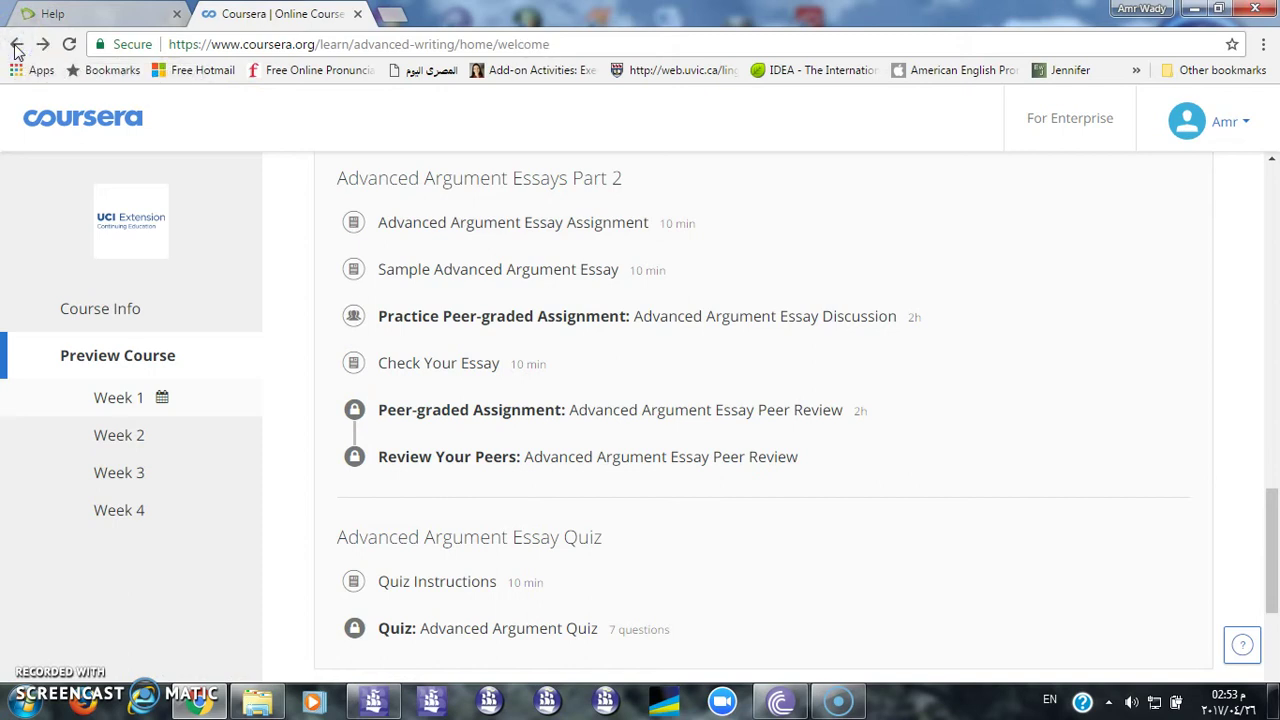
drag(20, 50, 25, 76)
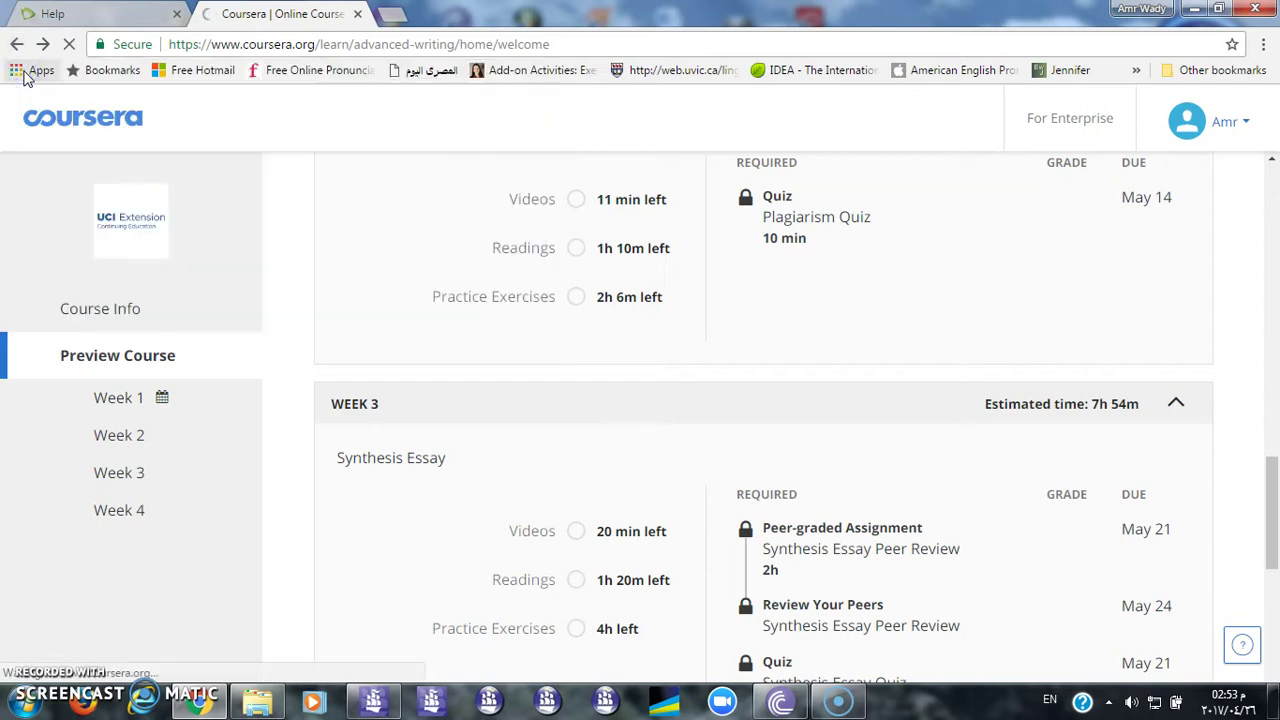
click(609, 41)
click(610, 42)
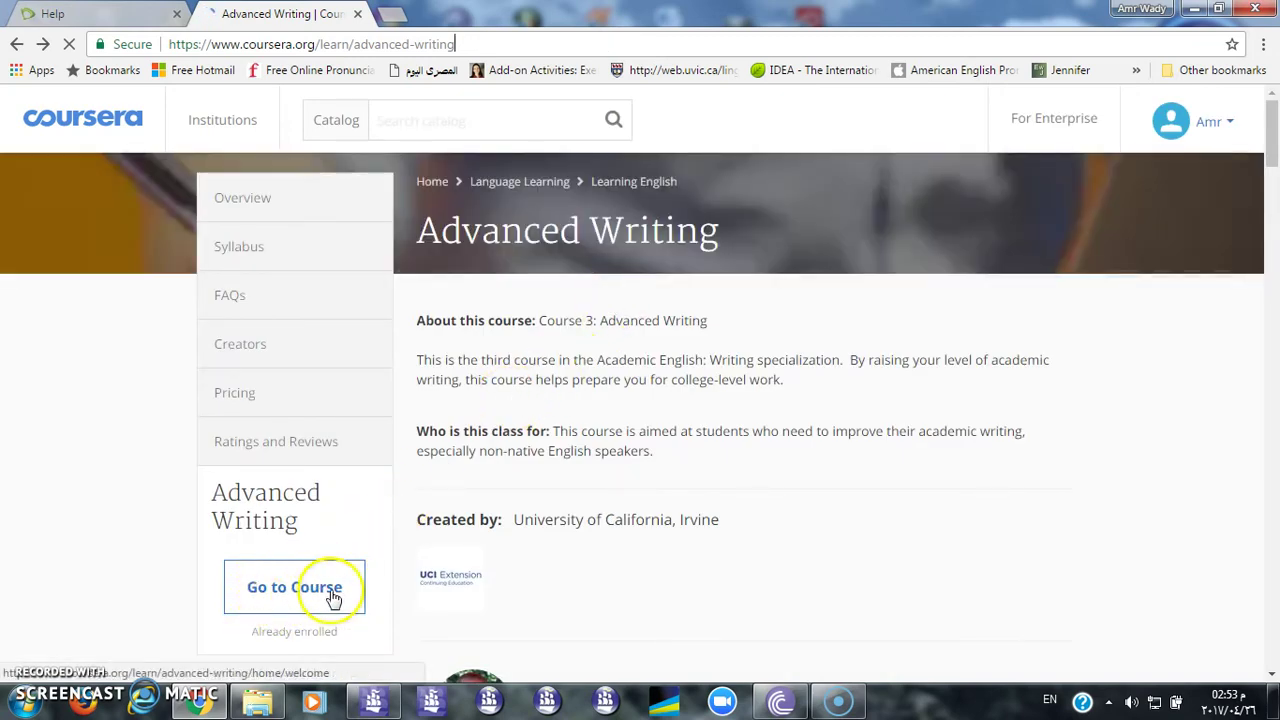
click(333, 597)
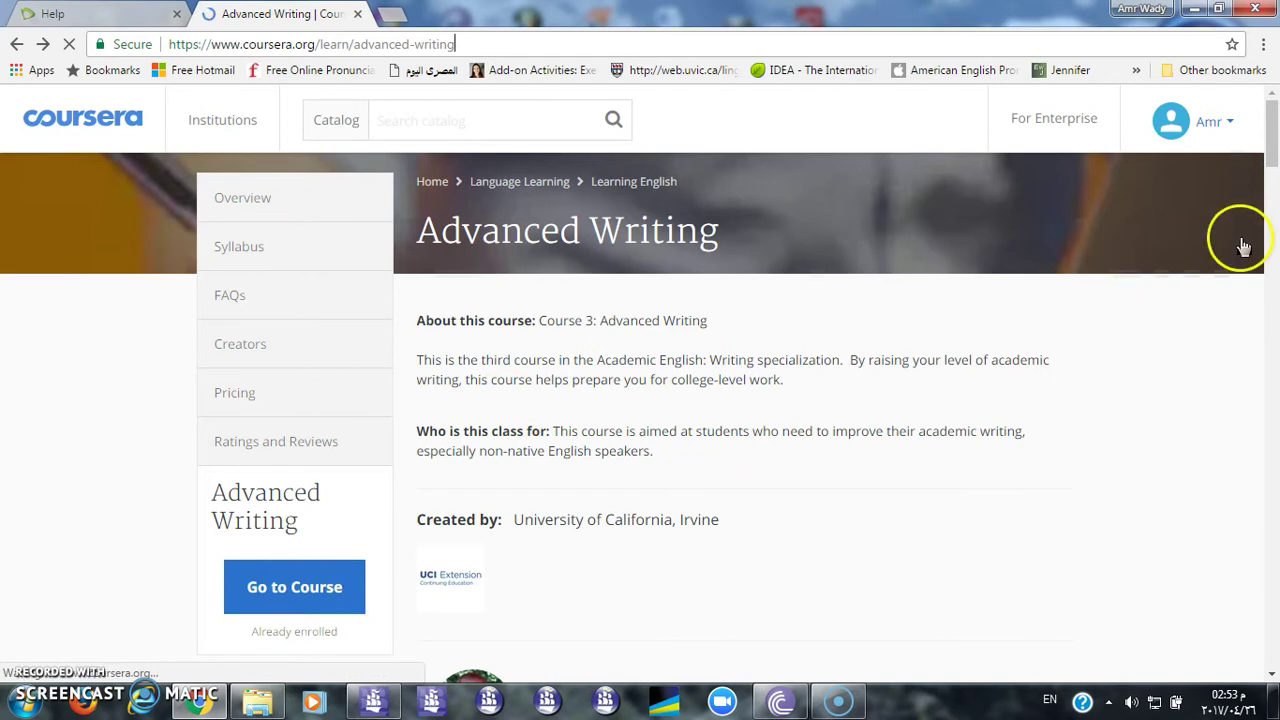
drag(1274, 163, 1274, 173)
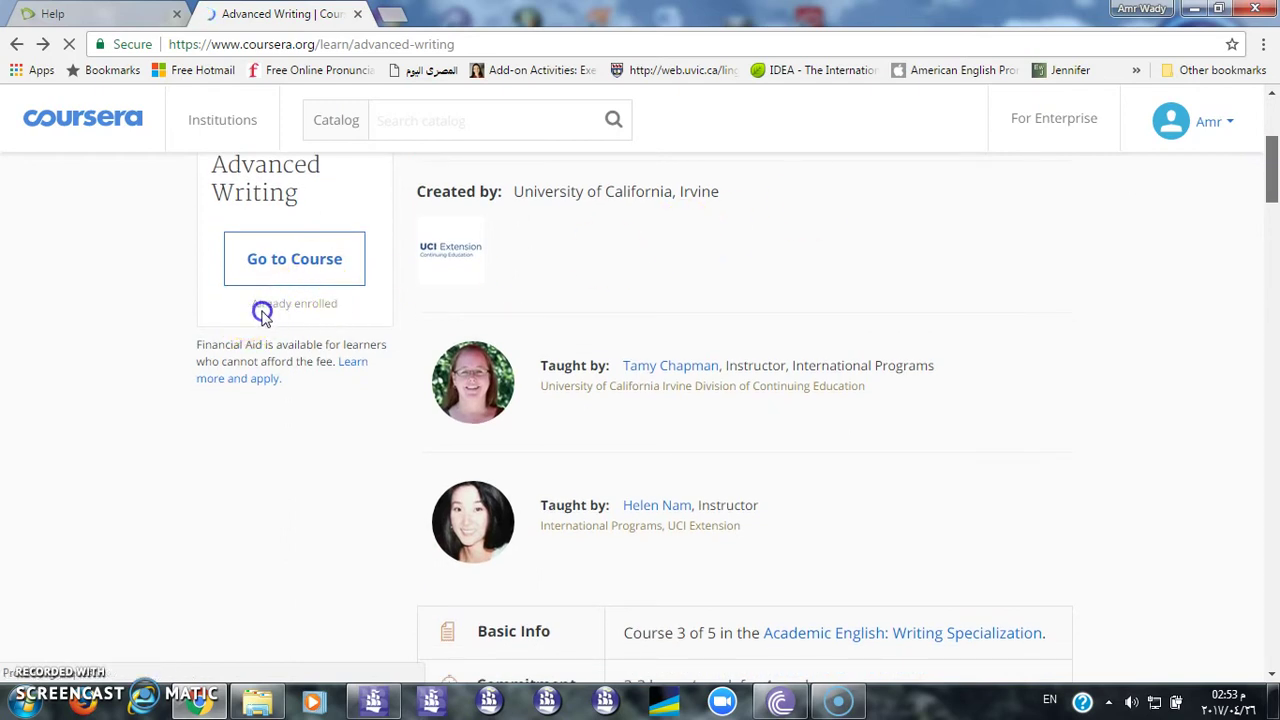
click(486, 46)
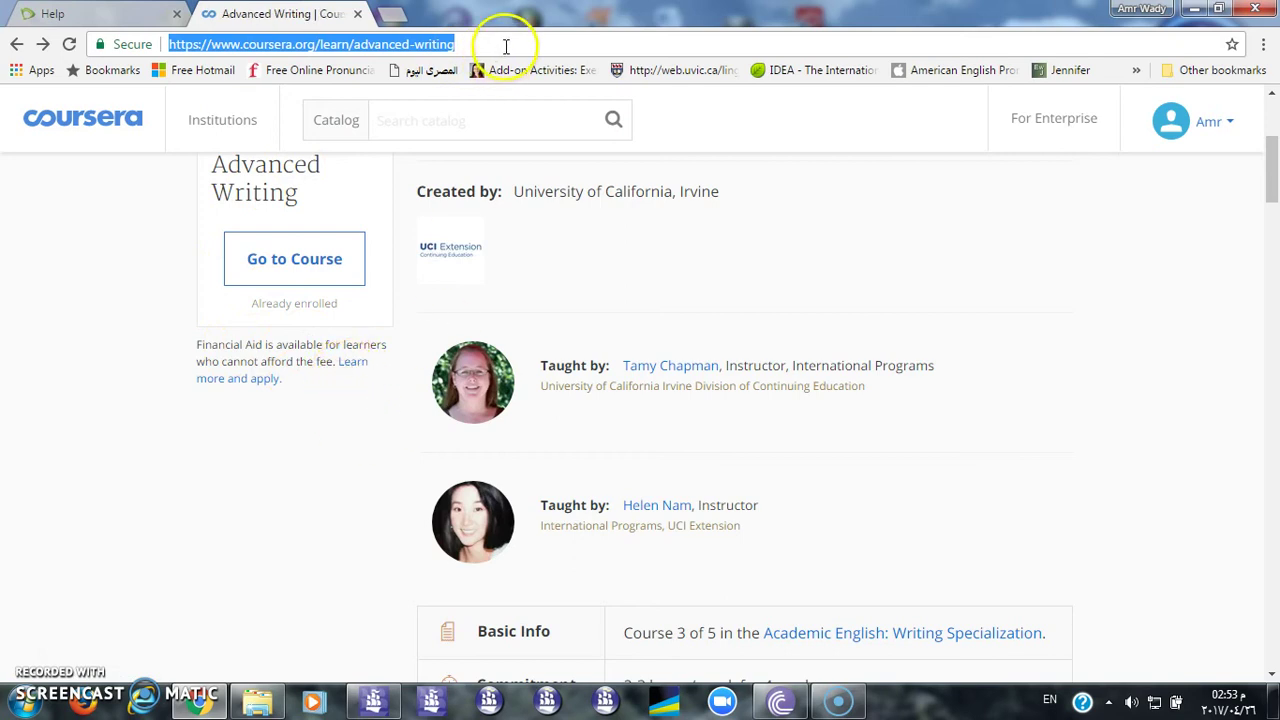
key(Return)
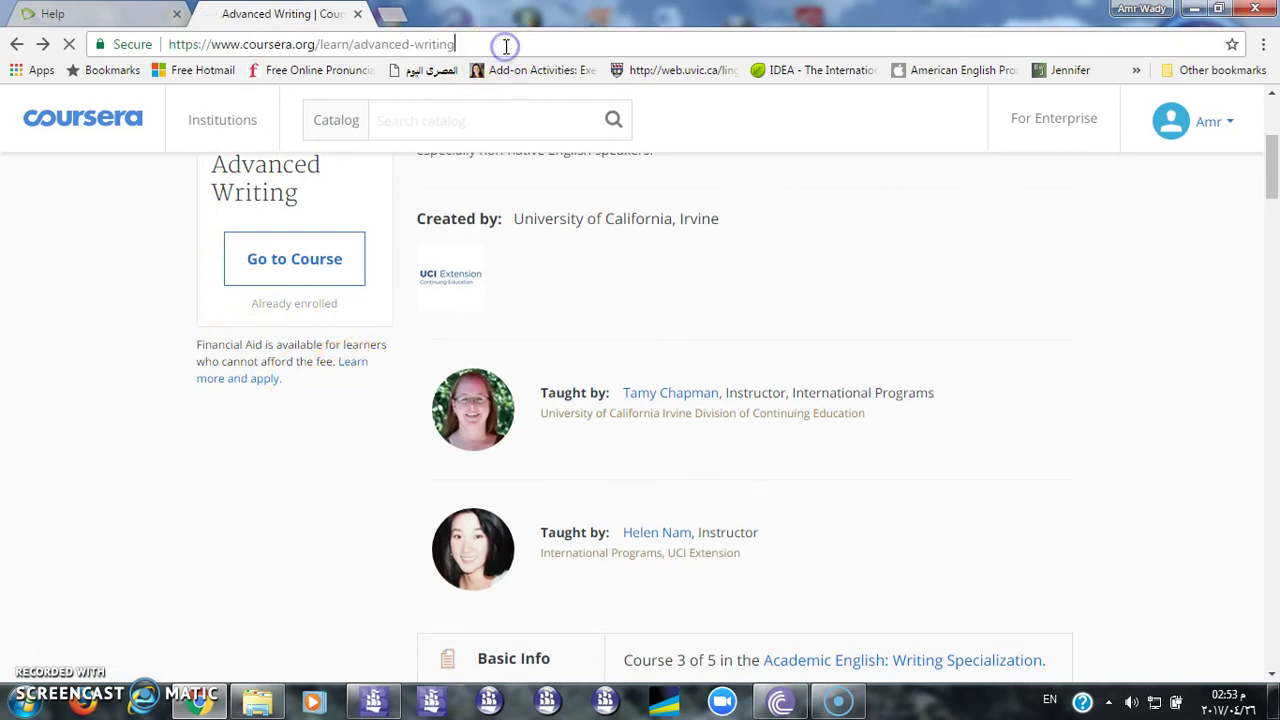
Open the financial aid option for Advanced Writing and continue to the application
click(356, 368)
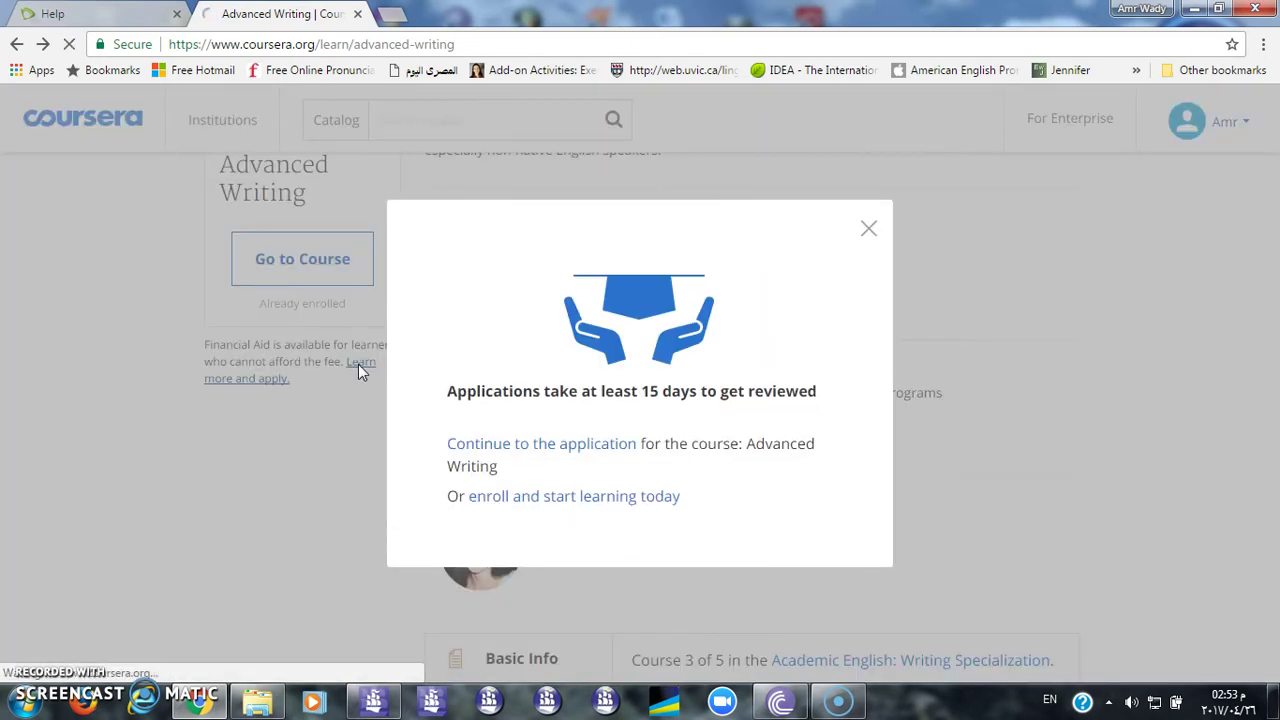
click(557, 452)
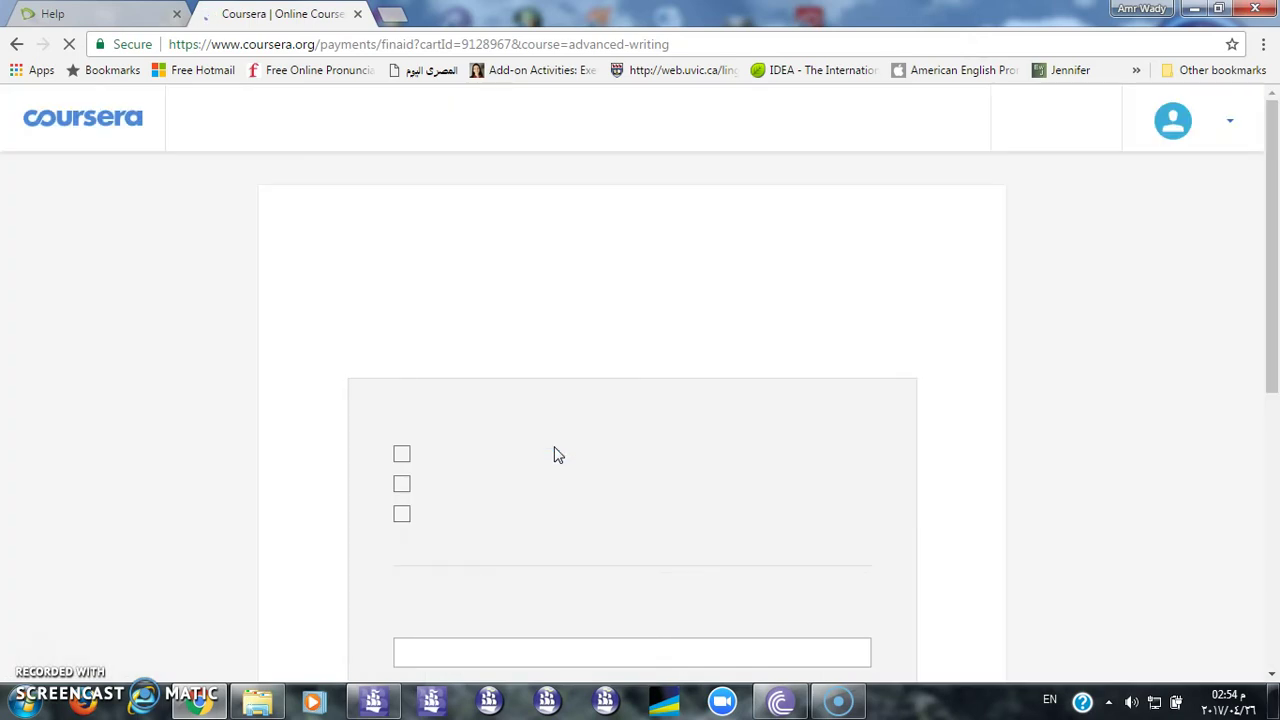
click(691, 42)
click(691, 42)
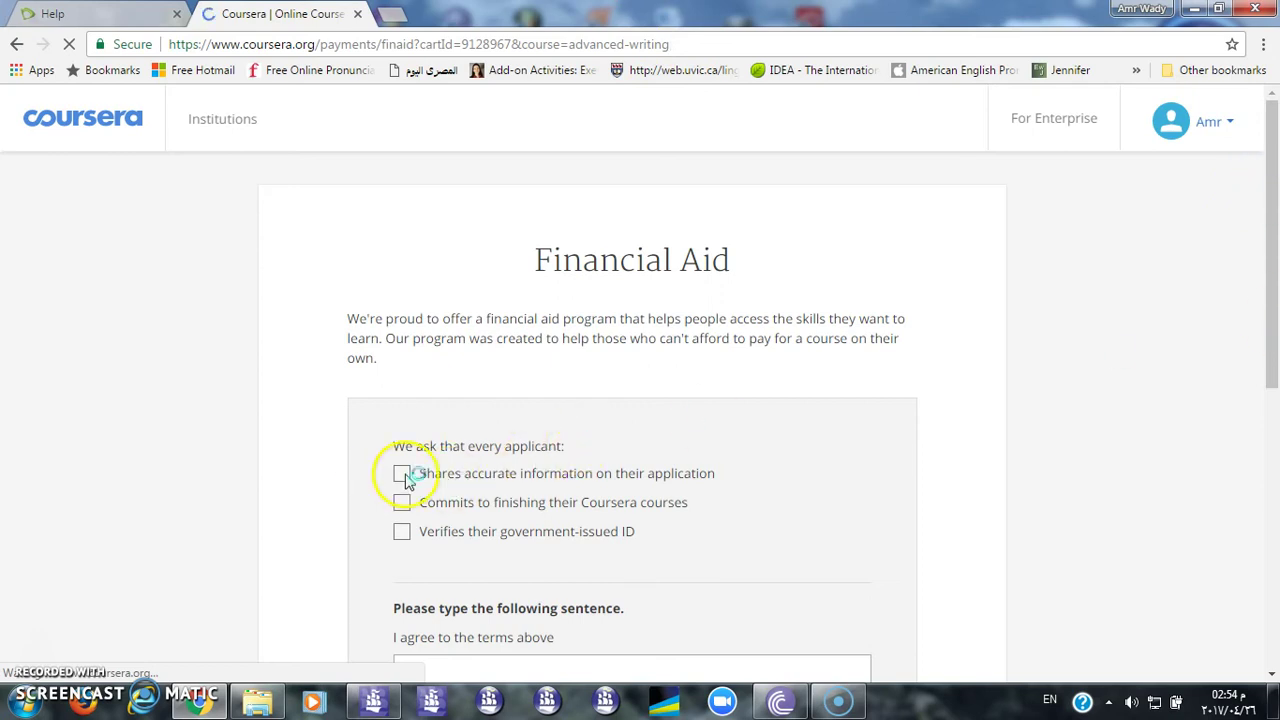
scroll(405, 475, down, 3)
Tick the three applicant commitments, type the agreement sentence, and submit that step
click(401, 200)
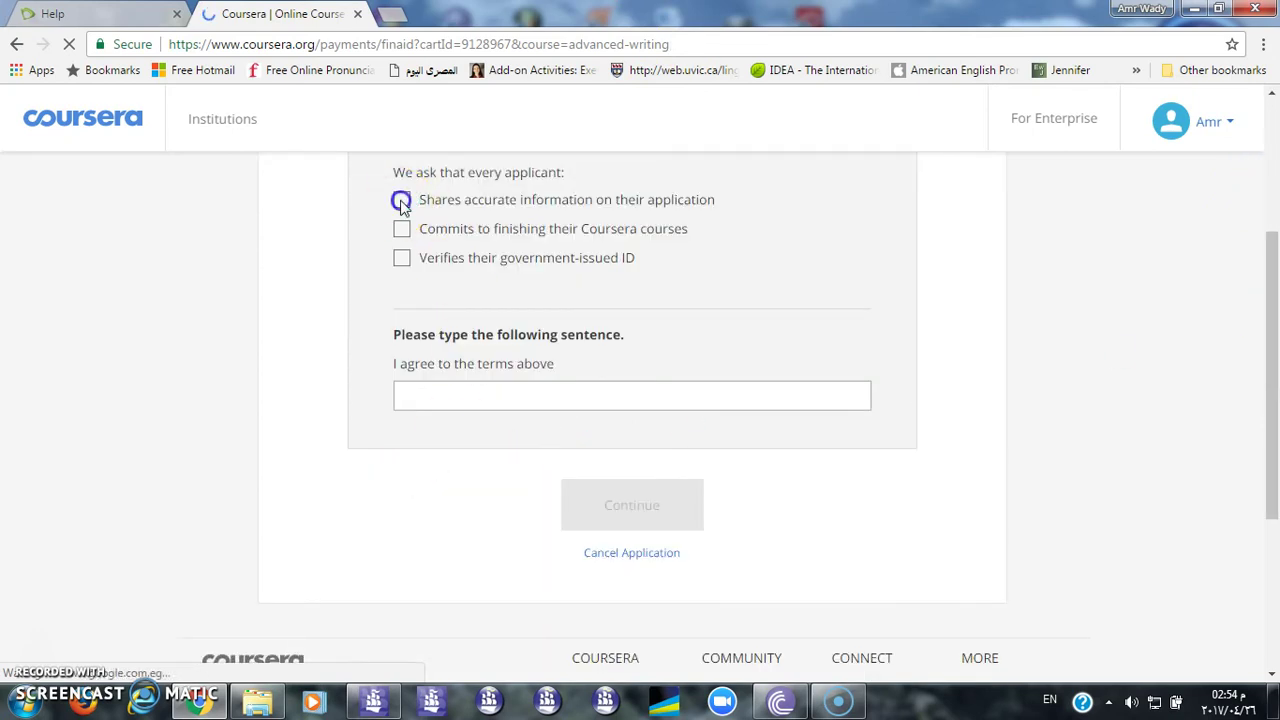
click(401, 200)
click(401, 232)
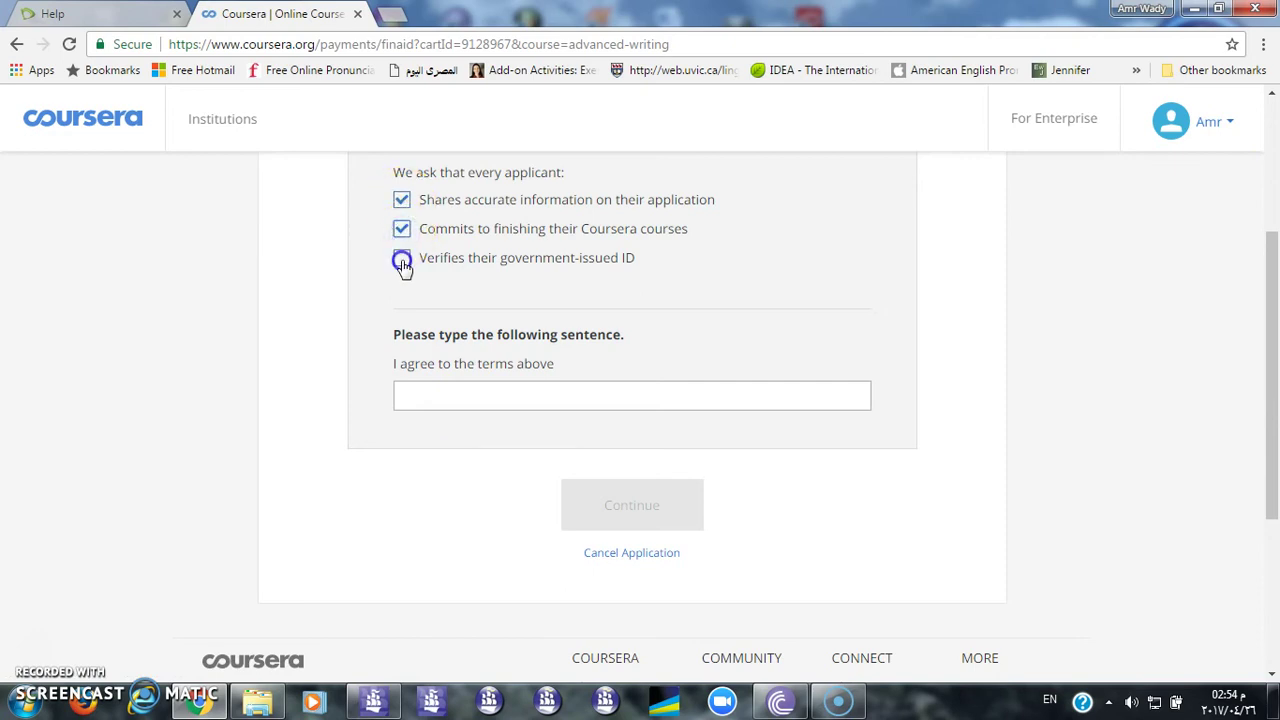
click(447, 391)
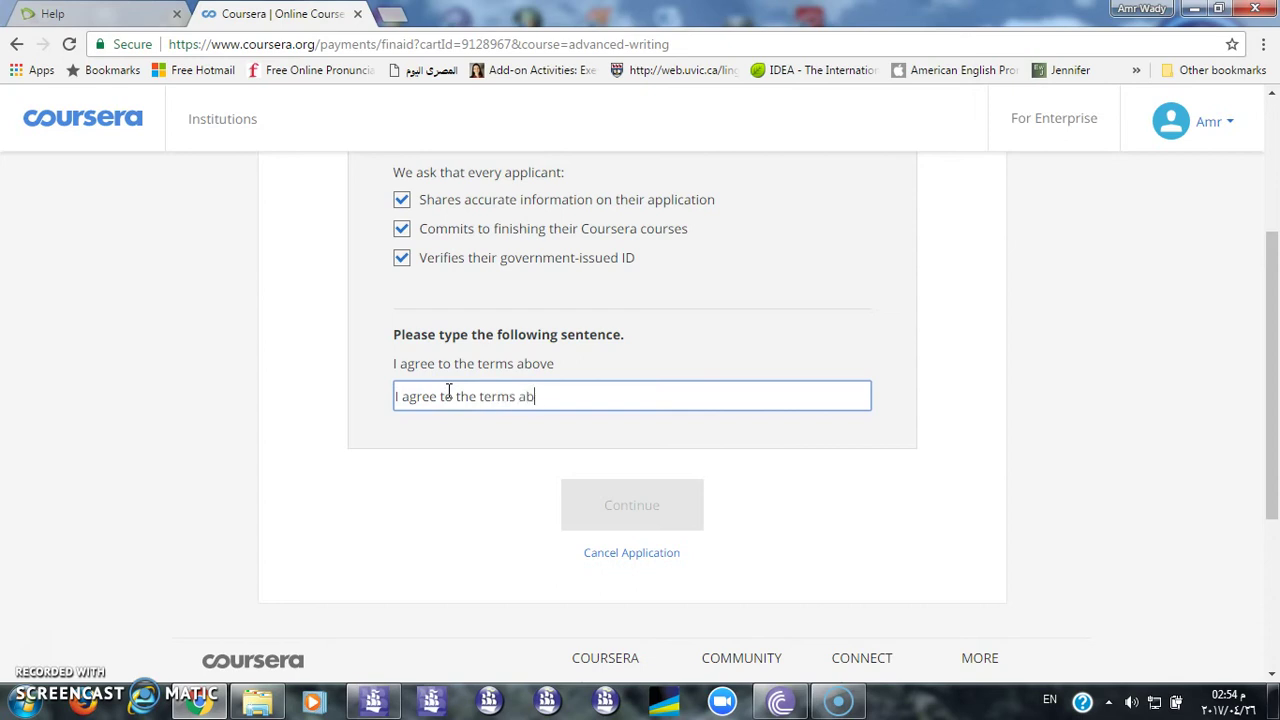
text(e)
click(638, 507)
Switch the browser to full screen from its menu
scroll(637, 497, up, 3)
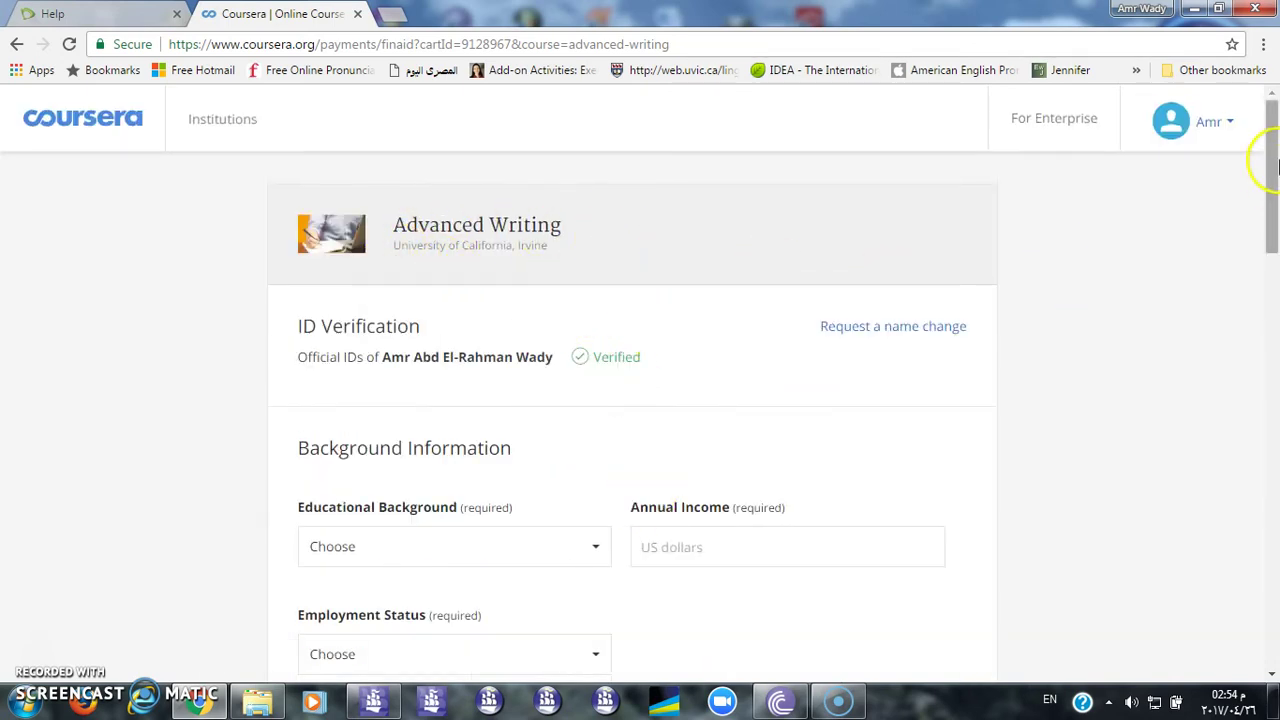
drag(1276, 165, 1276, 178)
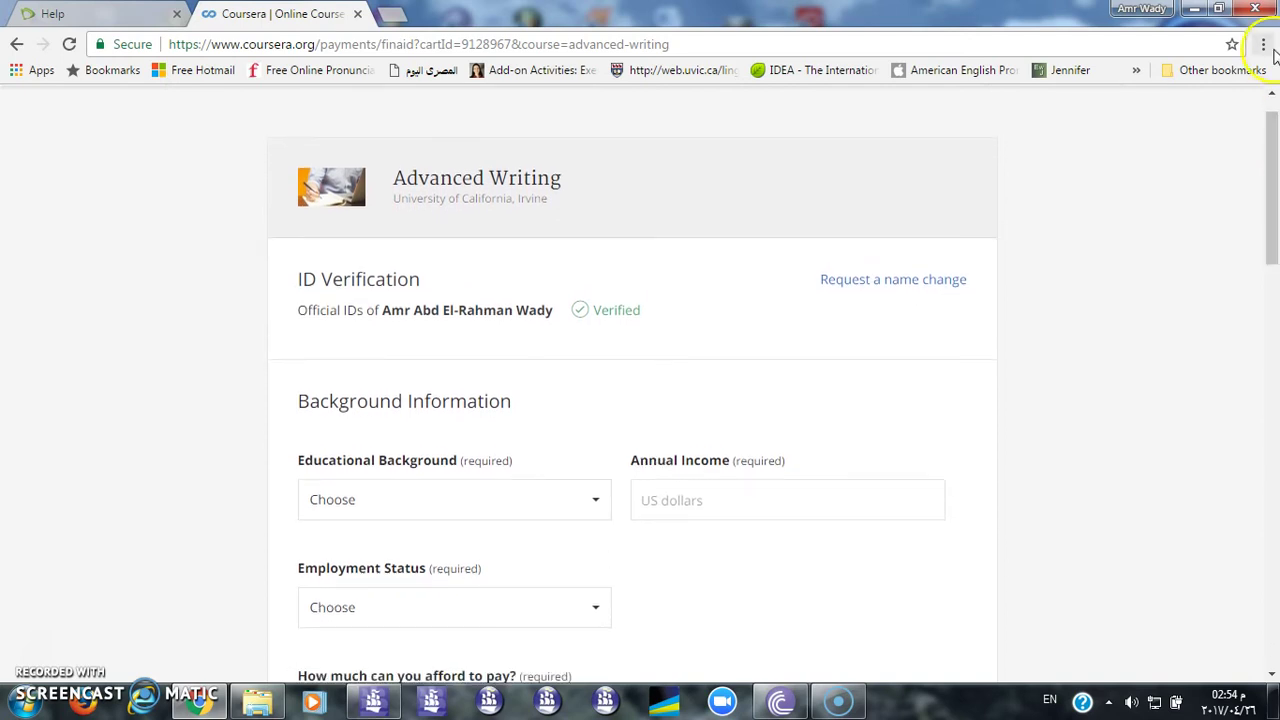
click(1264, 45)
click(1251, 257)
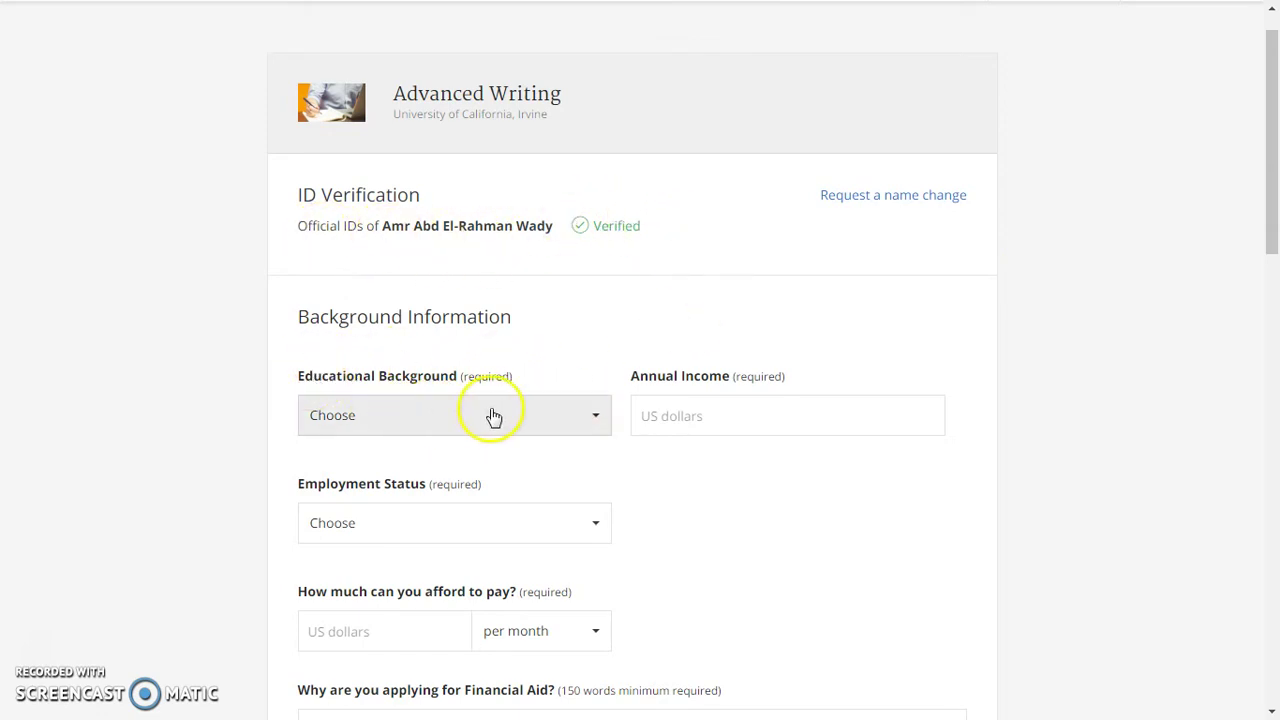
Fill Background Information: College degree, 0 annual income, Part time, 0 per course
click(595, 418)
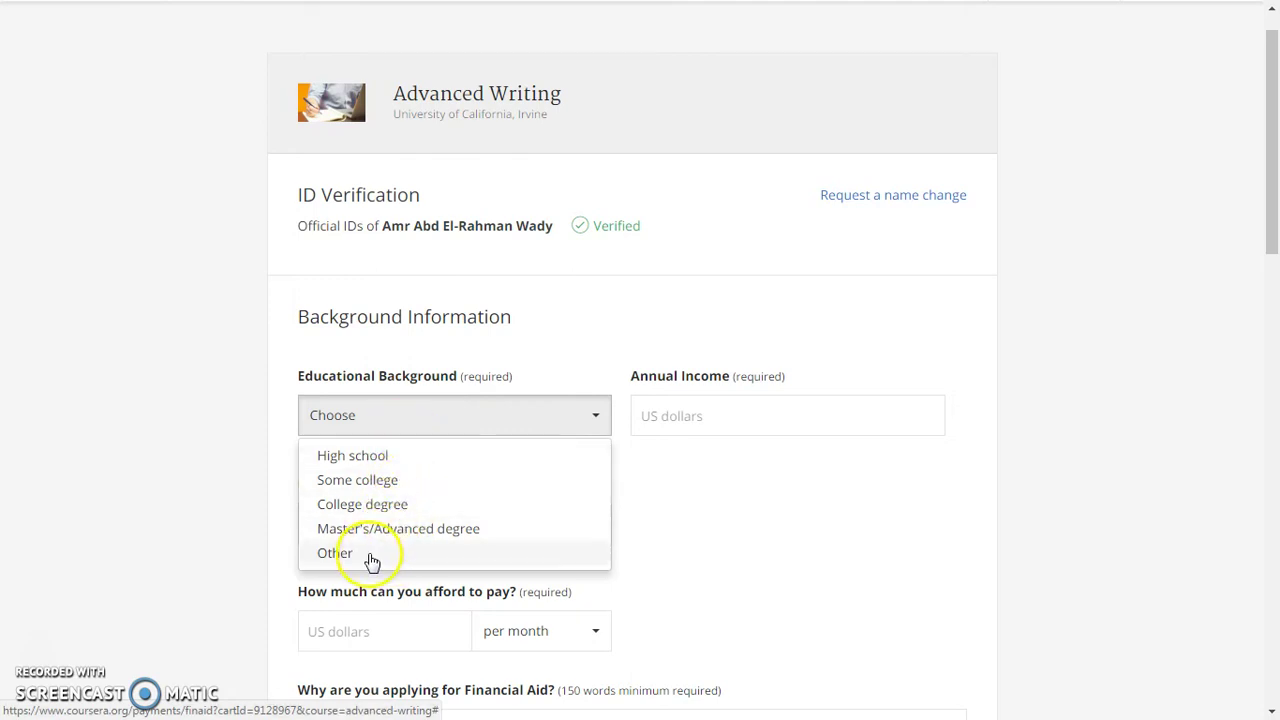
click(416, 507)
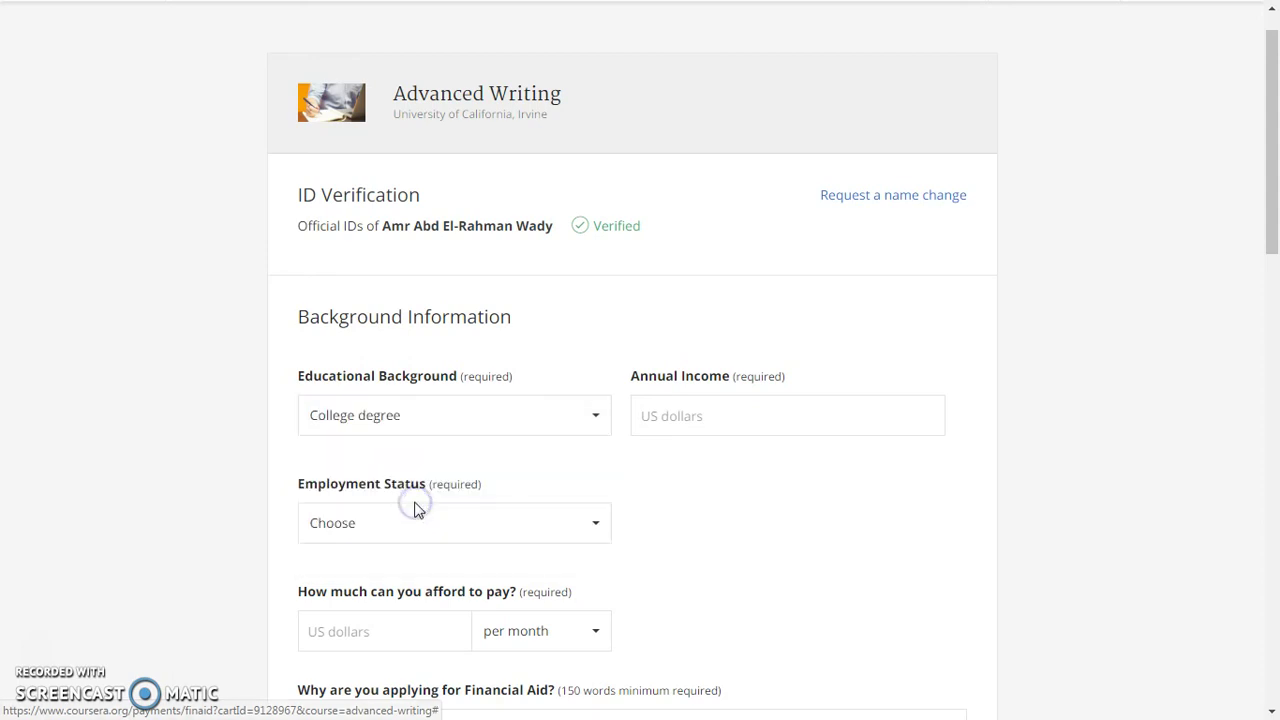
click(677, 424)
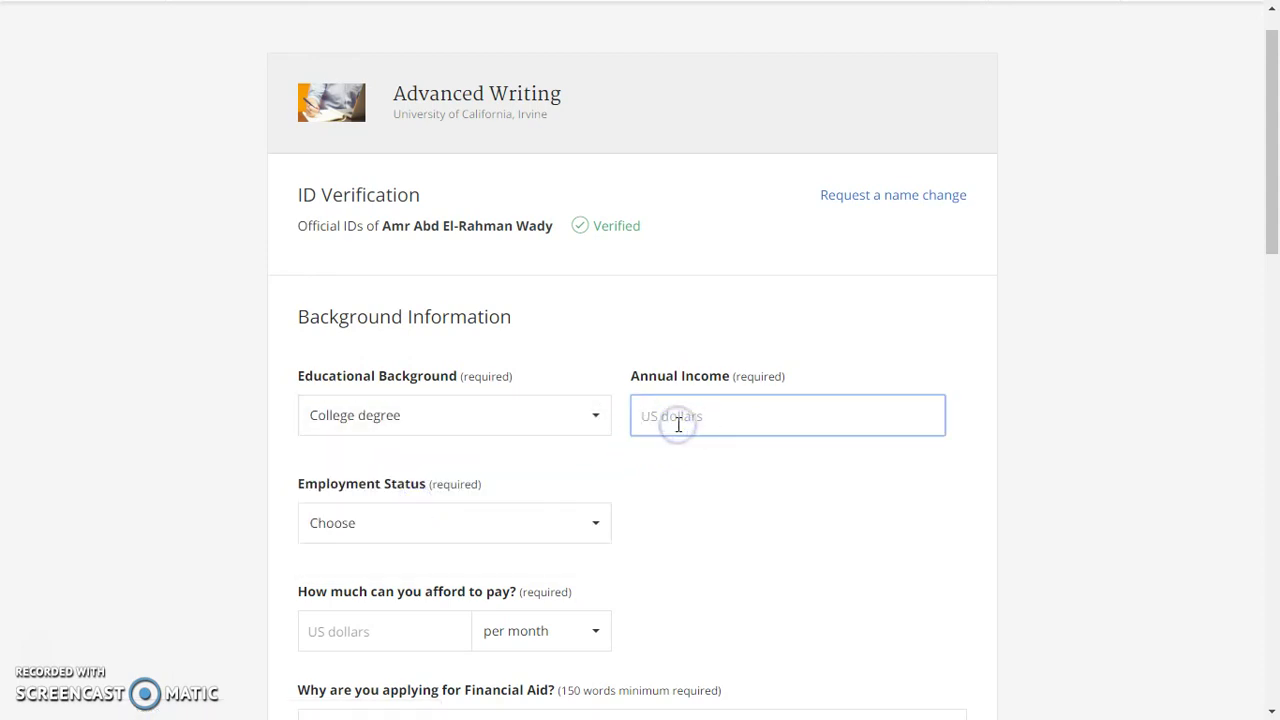
click(595, 533)
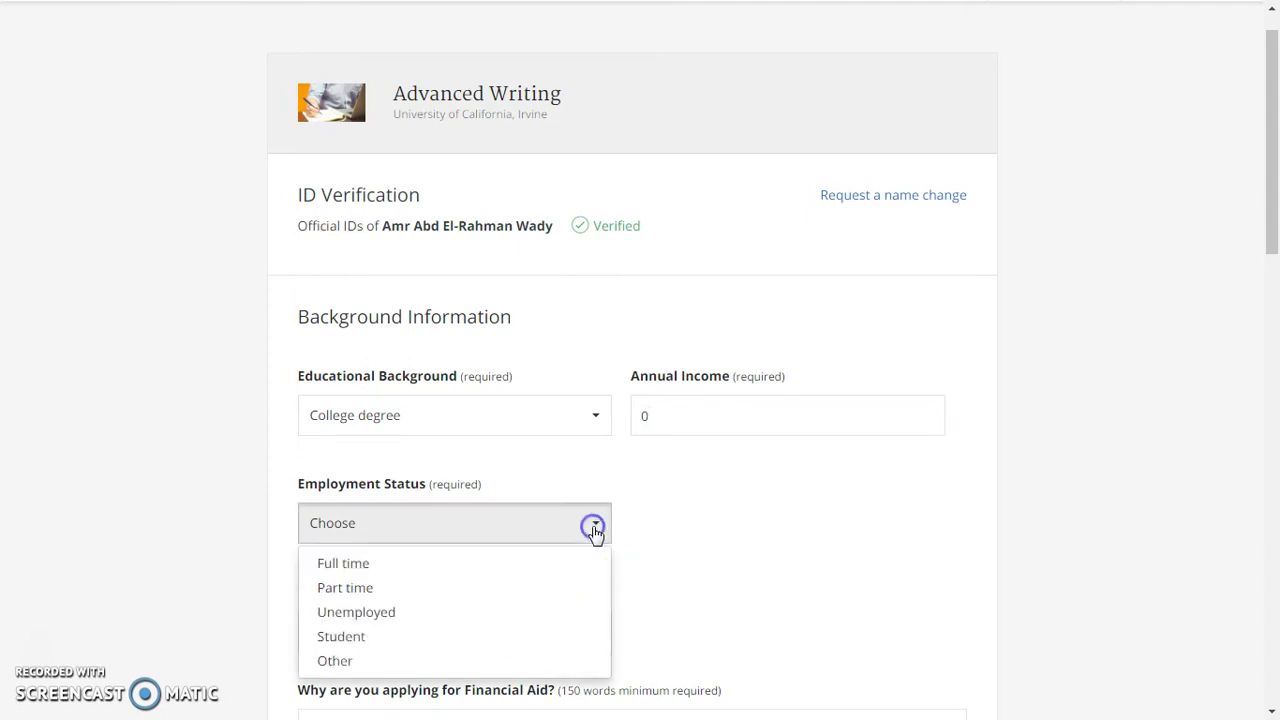
click(366, 591)
click(428, 627)
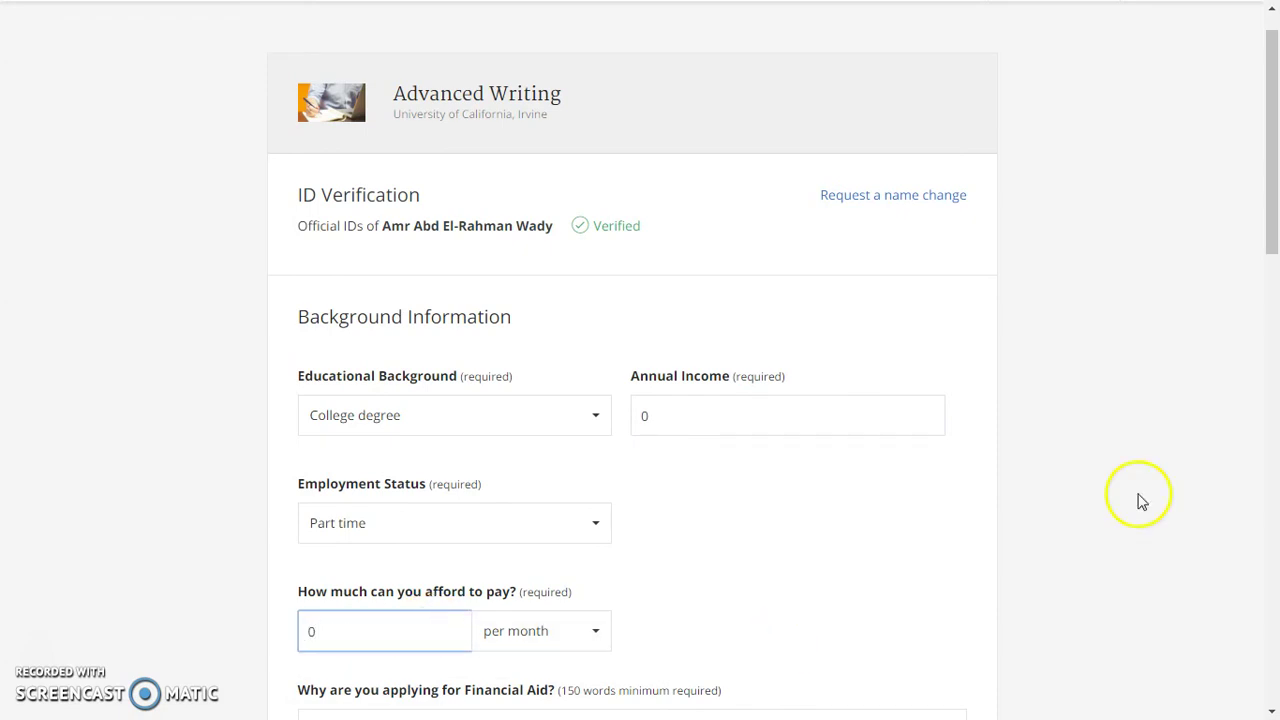
drag(1272, 215, 1275, 257)
scroll(1046, 297, down, 1)
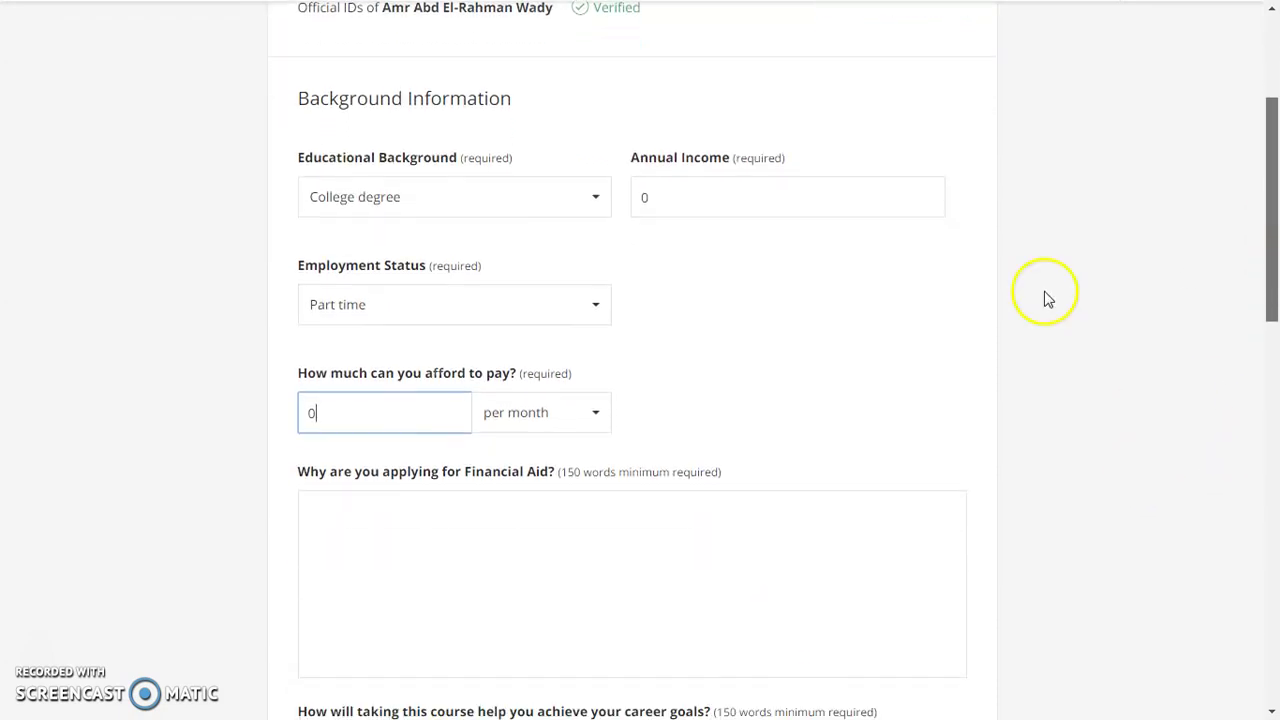
click(600, 410)
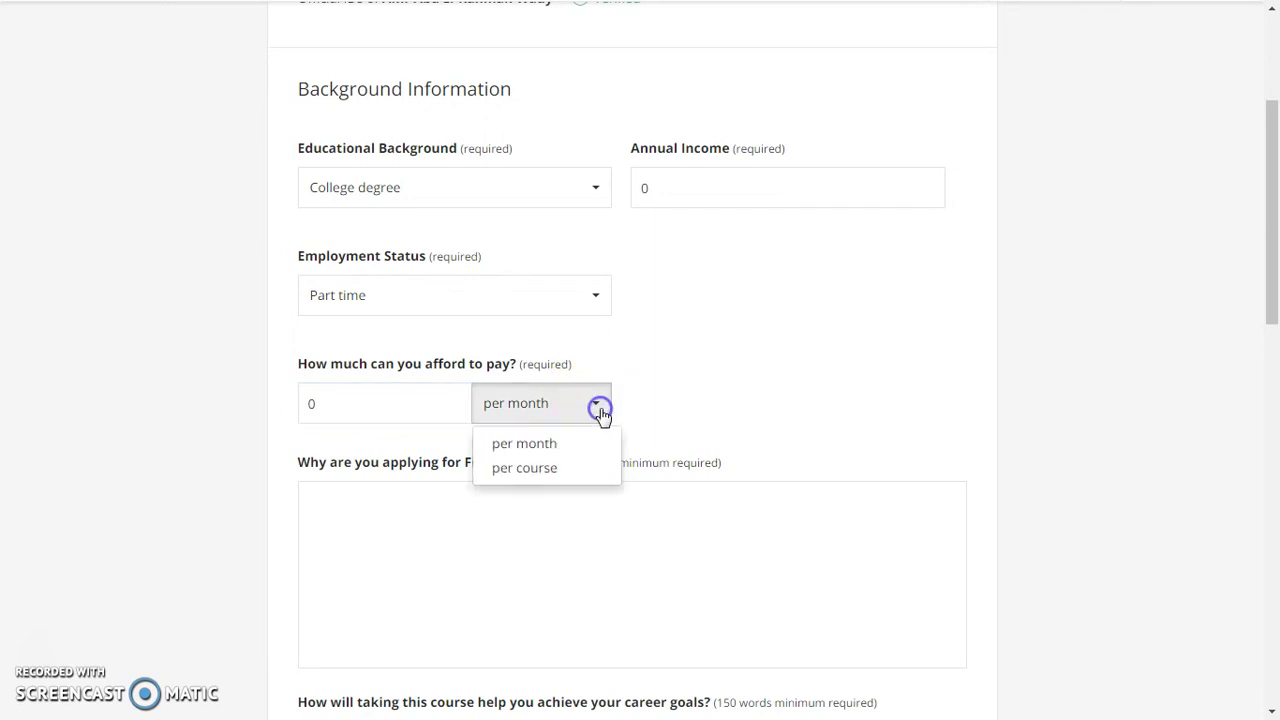
click(546, 470)
Enter placeholder 'aaaa…' for the financial-aid reason and start the career-goals answer
click(423, 531)
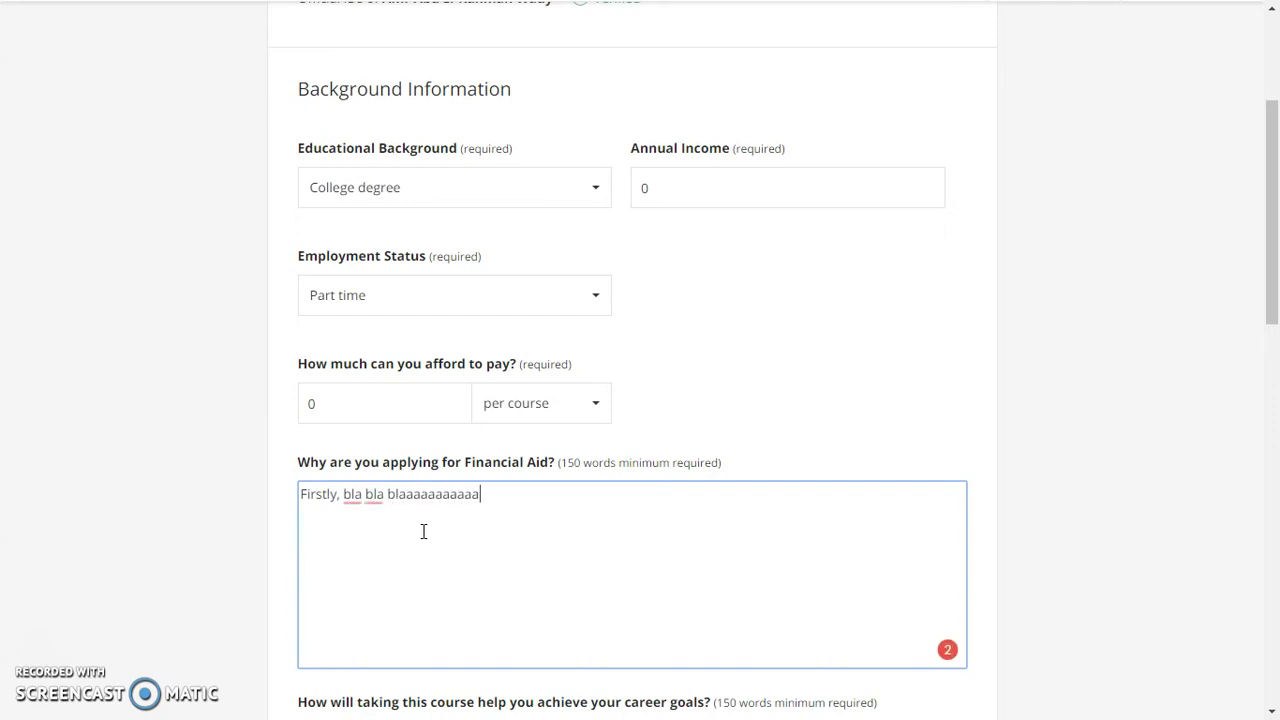
text(aaaaaaaaaaaaaaaaaaaaa)
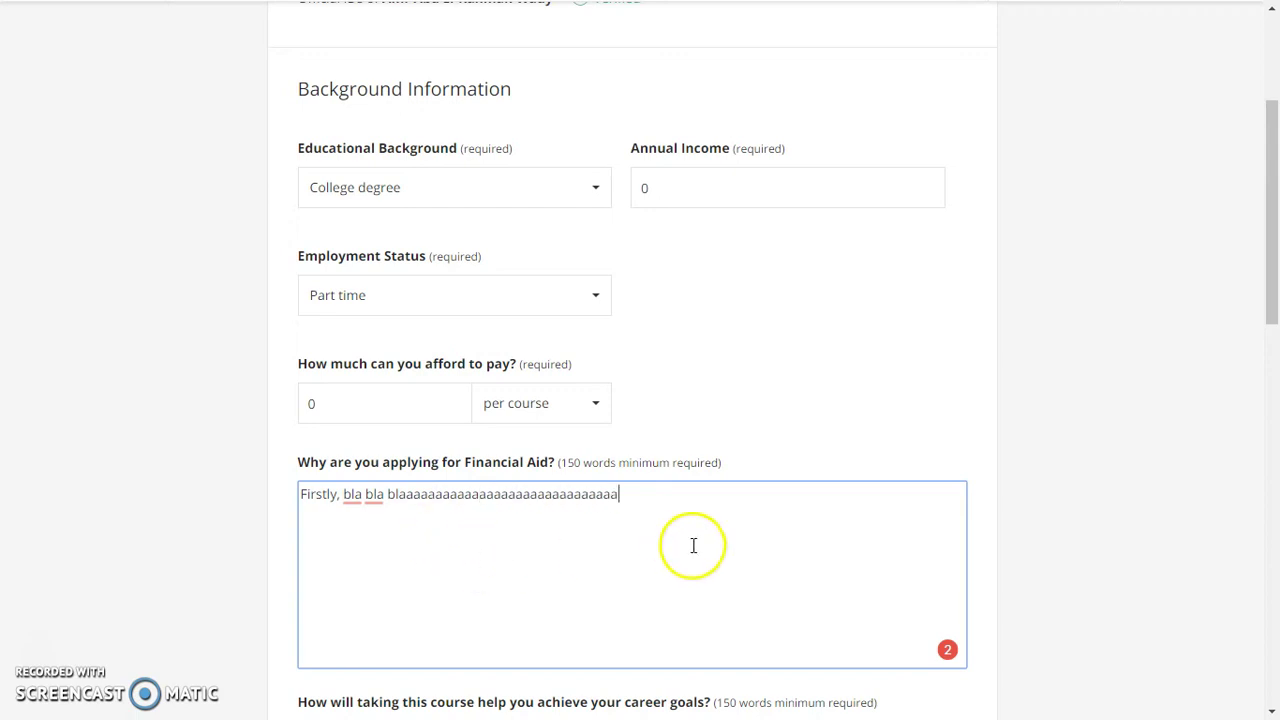
text(aaaaaaaaaaaaaaaaaaaaaaaaaaaaaaaaaaaaaaaa)
drag(1274, 271, 1276, 373)
click(776, 383)
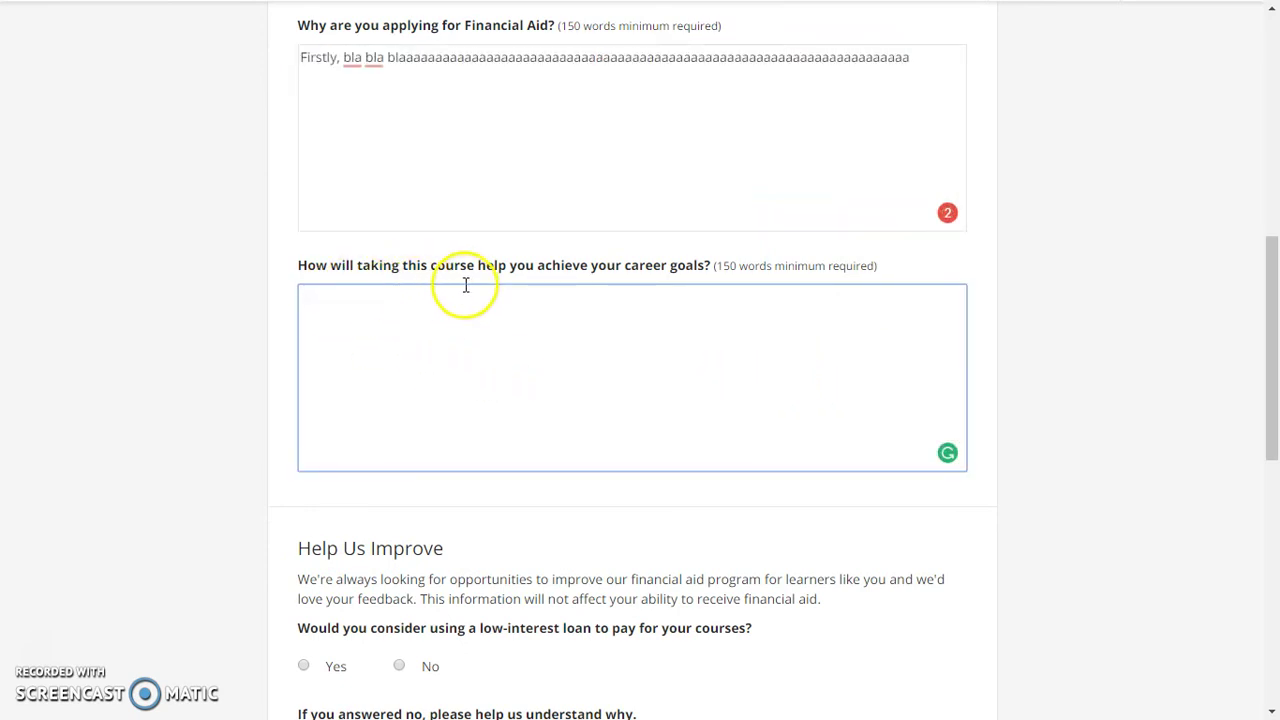
click(637, 370)
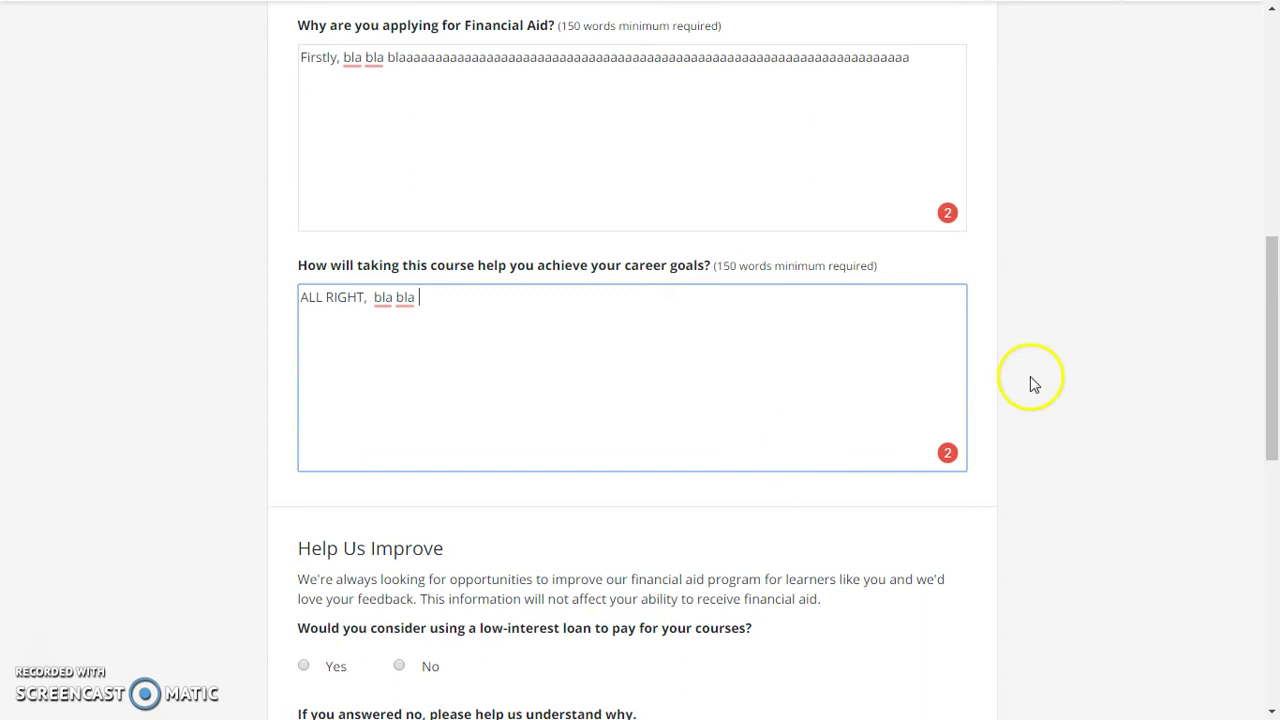
click(1276, 343)
drag(1276, 343, 1274, 434)
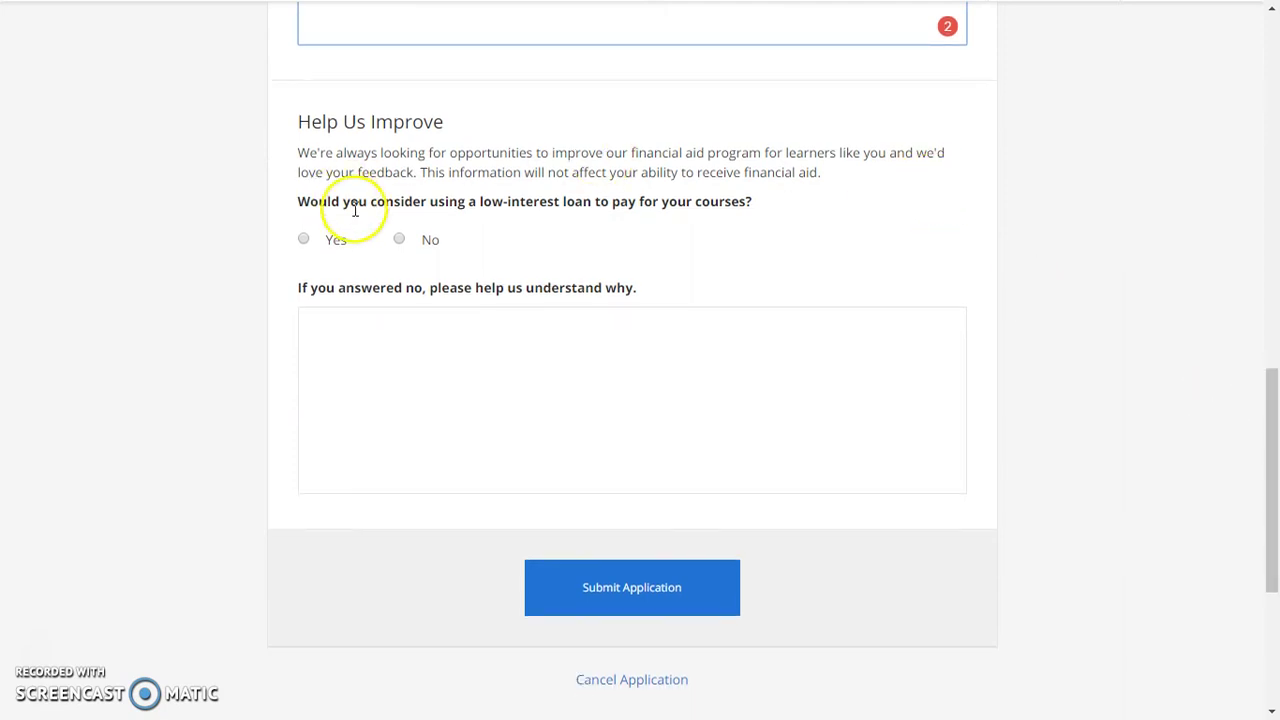
Answer Yes to the low-interest loan question, then bring up the account dropdown
click(403, 241)
click(421, 389)
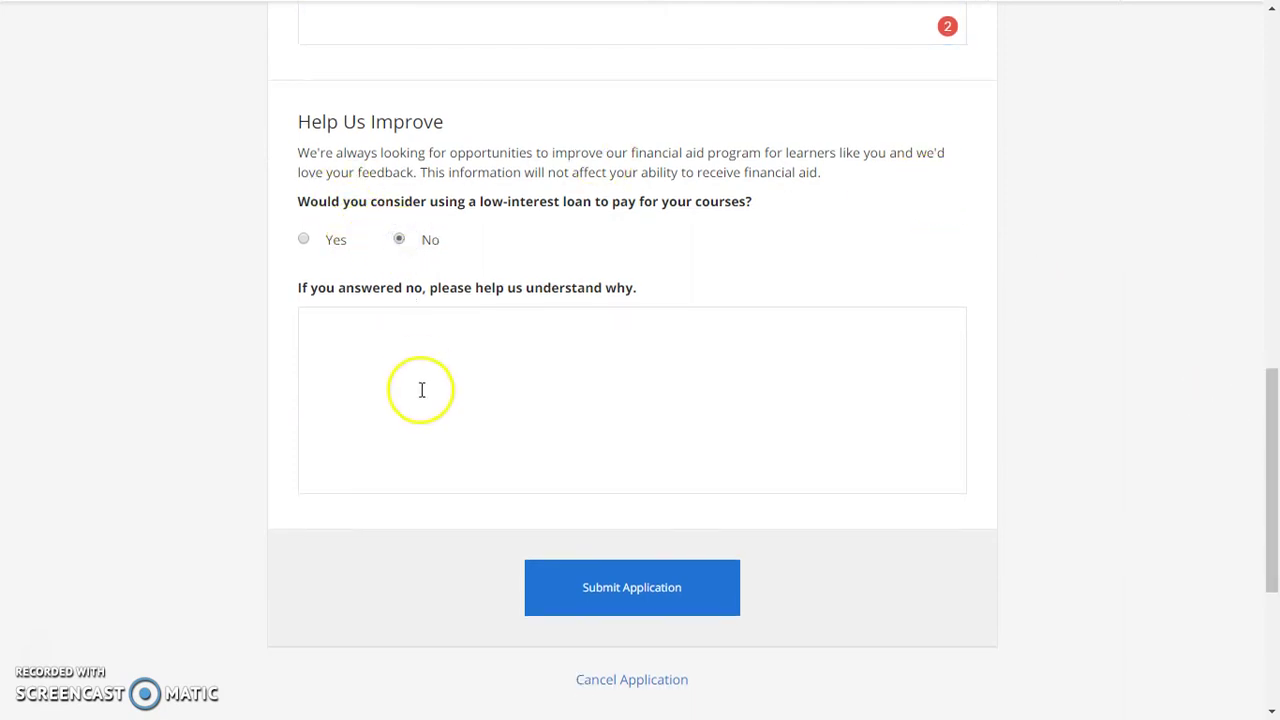
drag(297, 289, 676, 289)
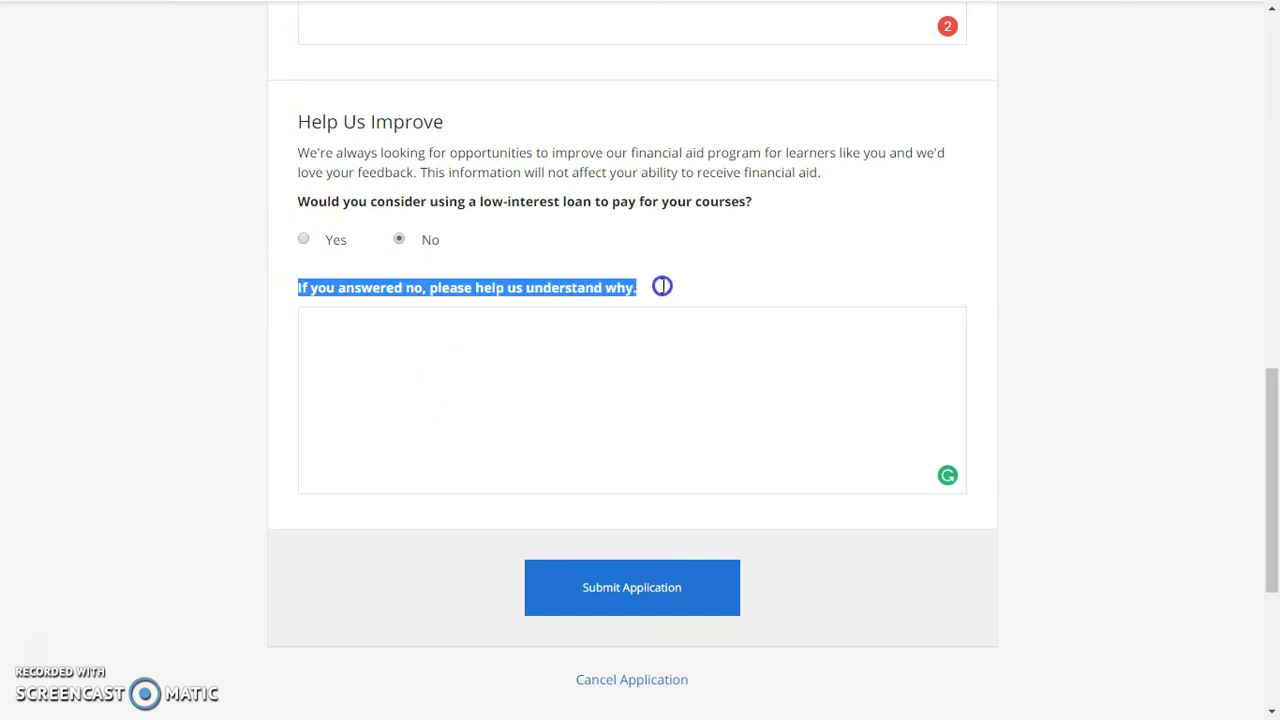
click(557, 374)
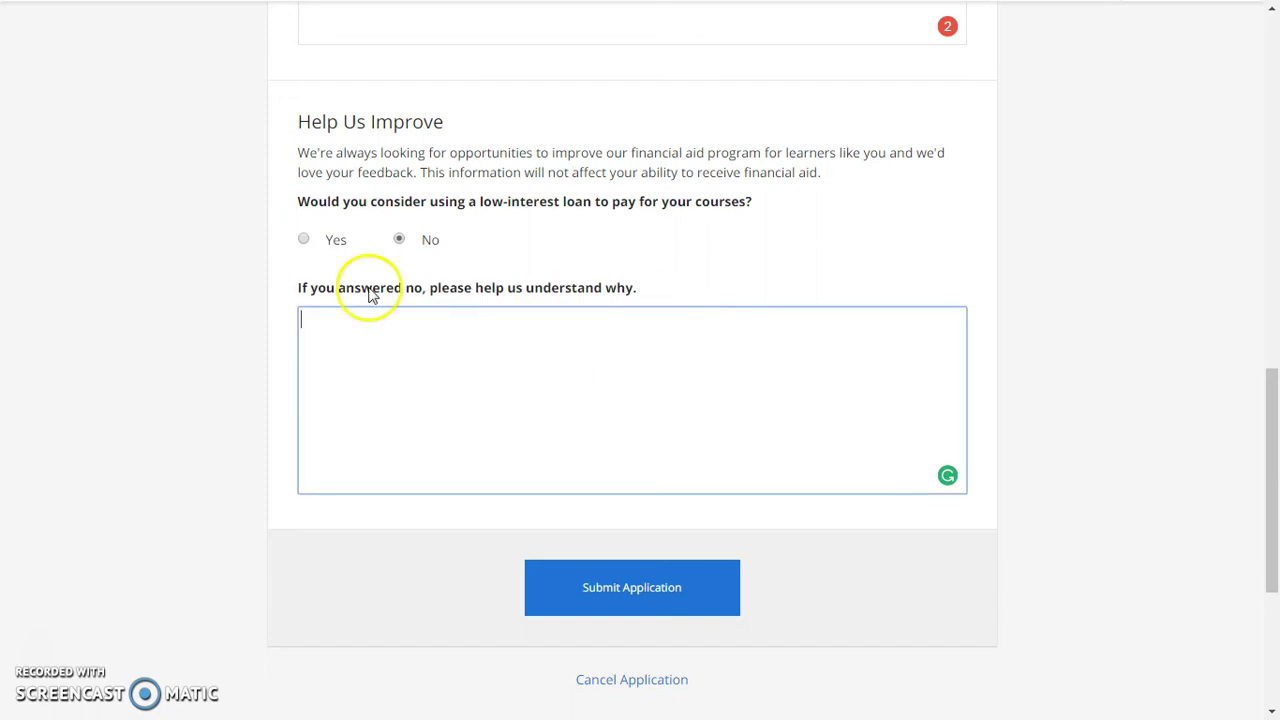
click(301, 243)
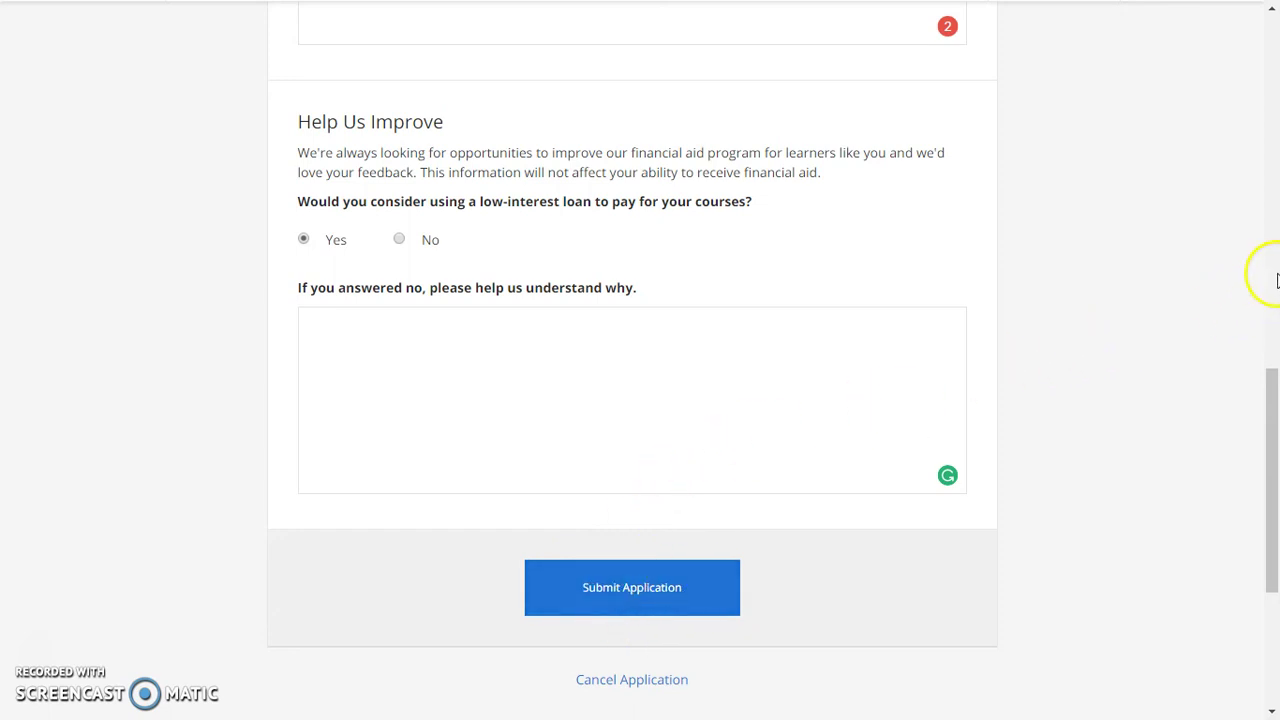
scroll(1274, 235, up, 15)
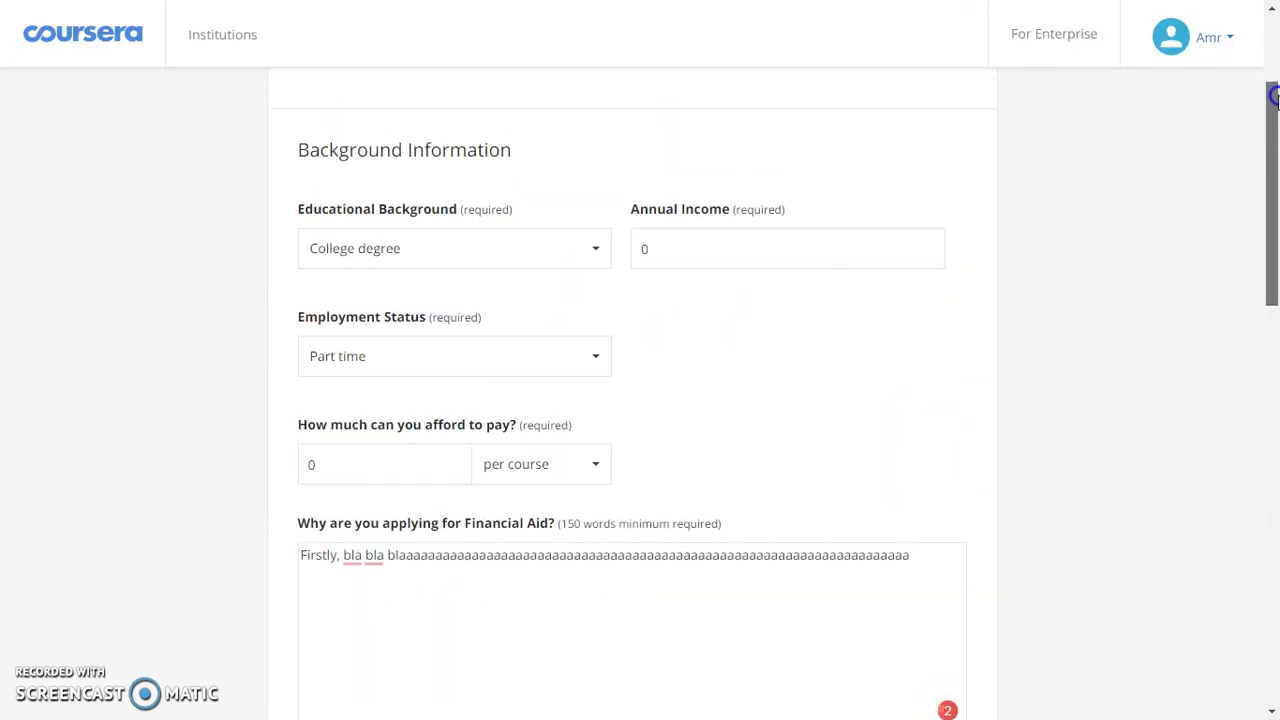
click(1232, 40)
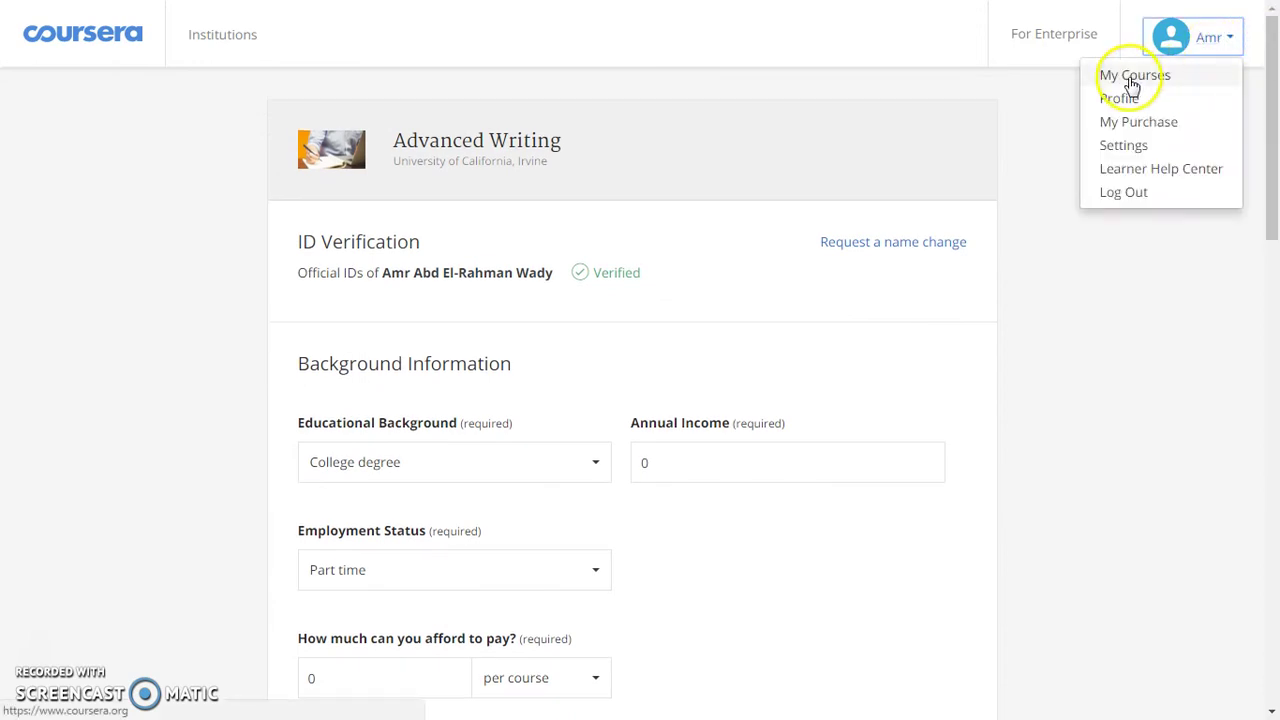
Open My Purchases and review the $0 USD Teach English Now certificate transactions
click(1120, 123)
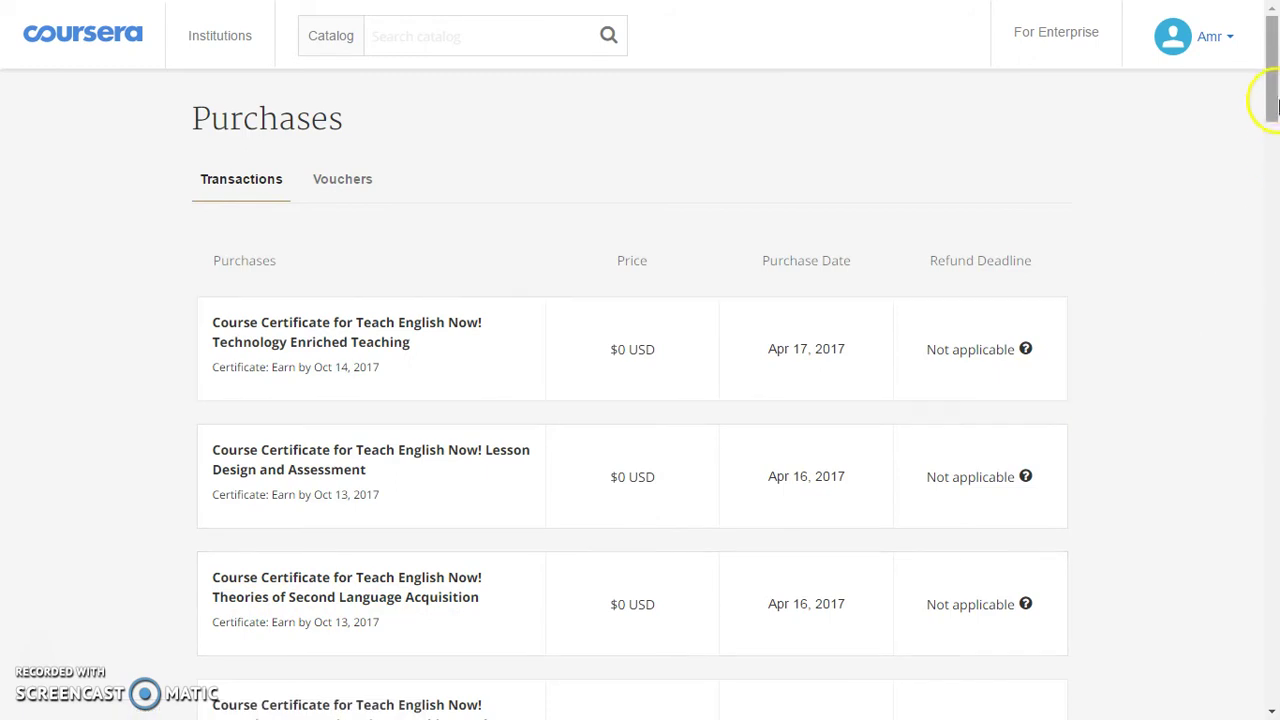
scroll(1271, 108, down, 1)
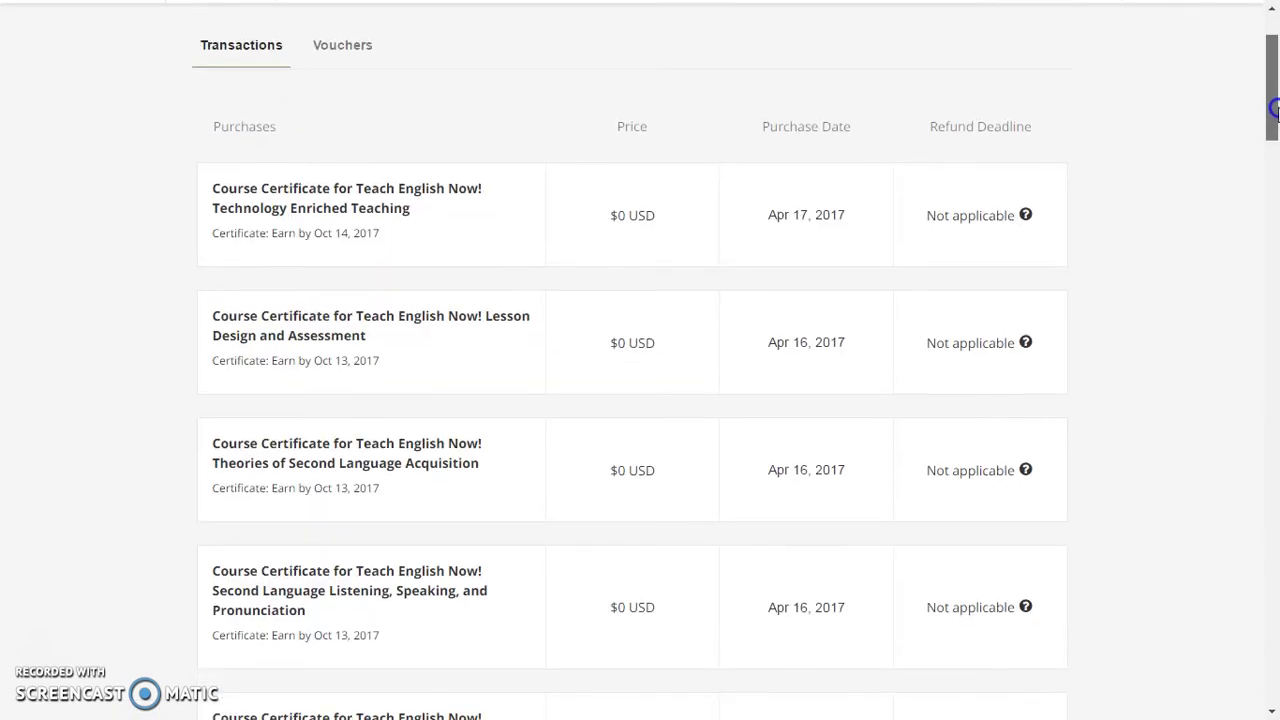
drag(1274, 108, 1274, 112)
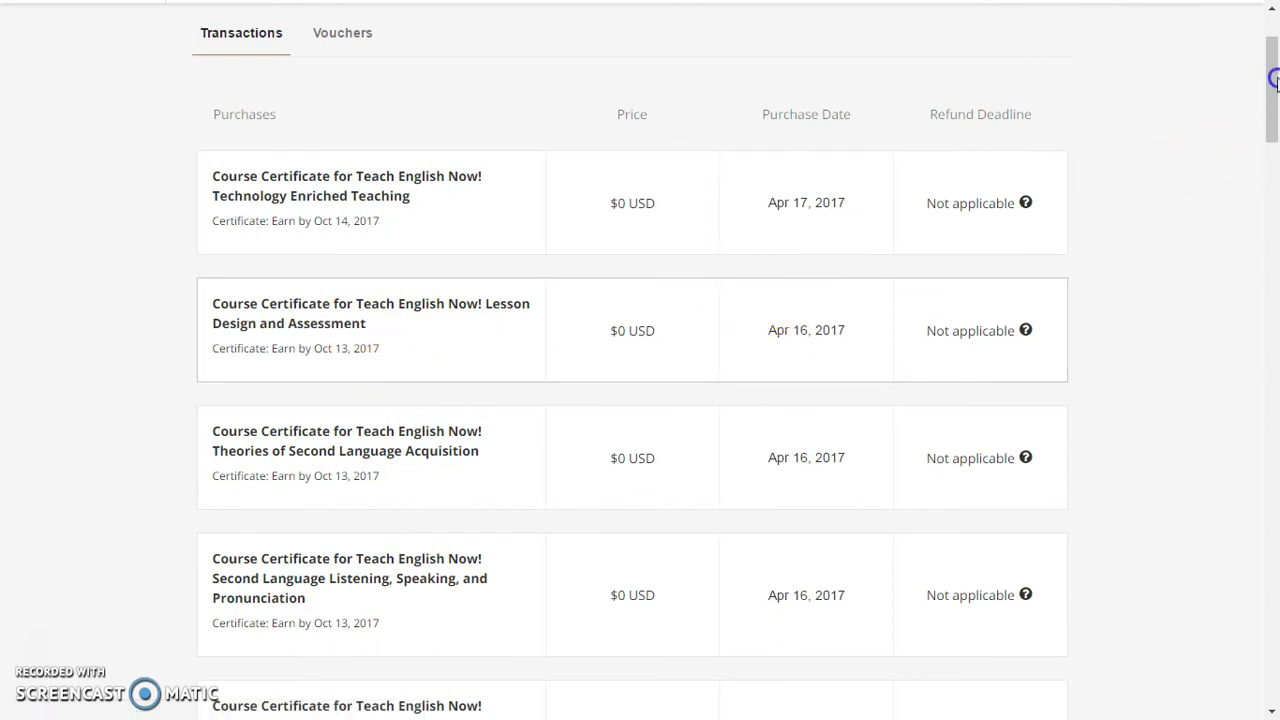
scroll(1275, 80, up, 2)
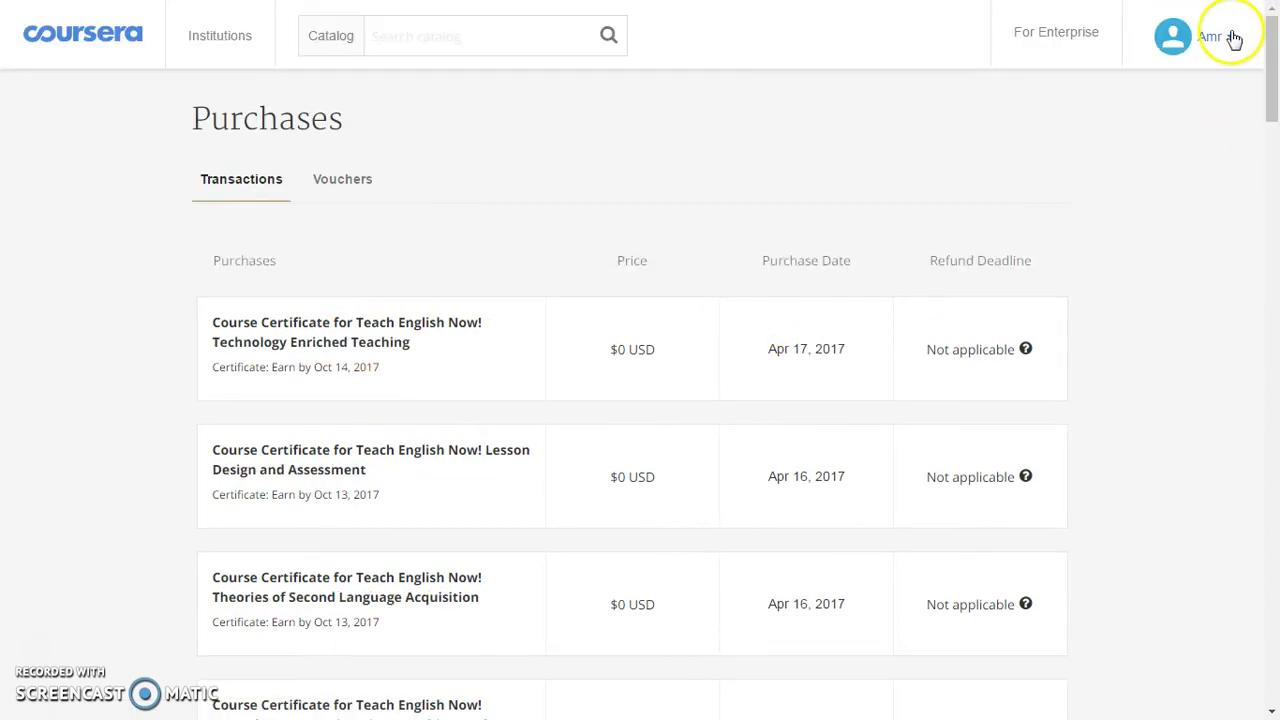
Go to My Courses and scroll the Last Active list showing Advanced Writing
click(1232, 40)
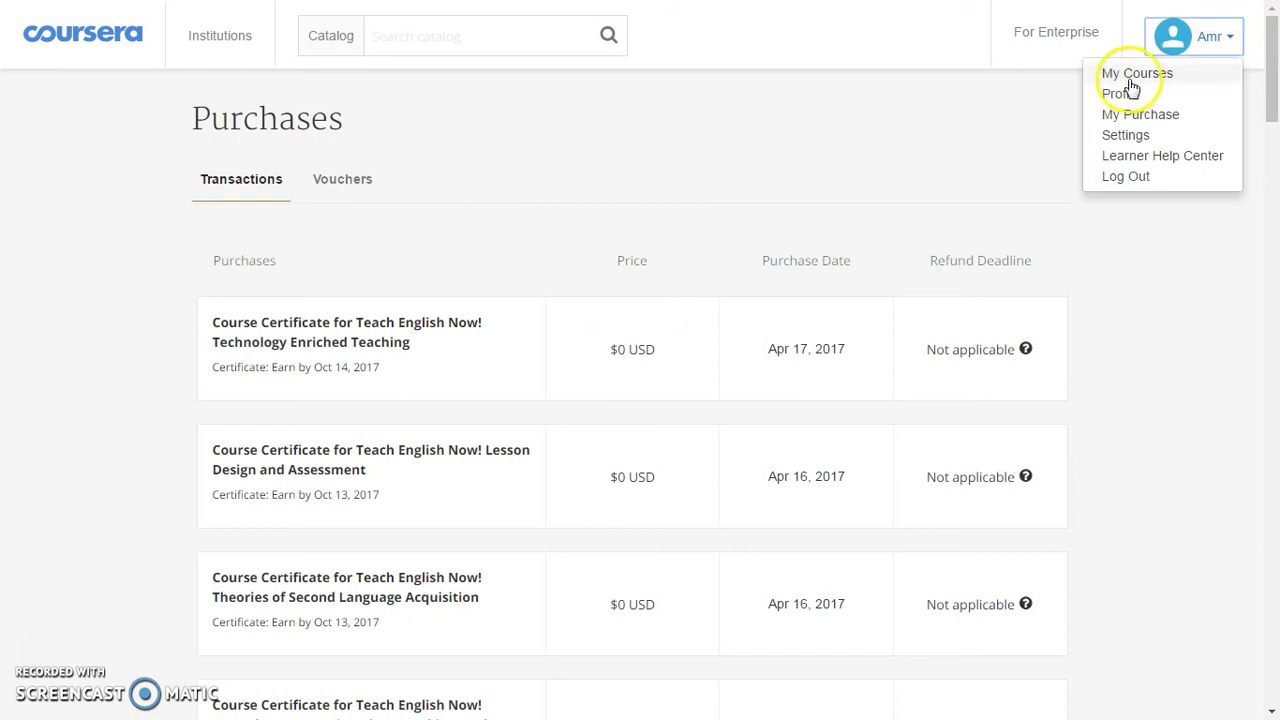
click(1138, 76)
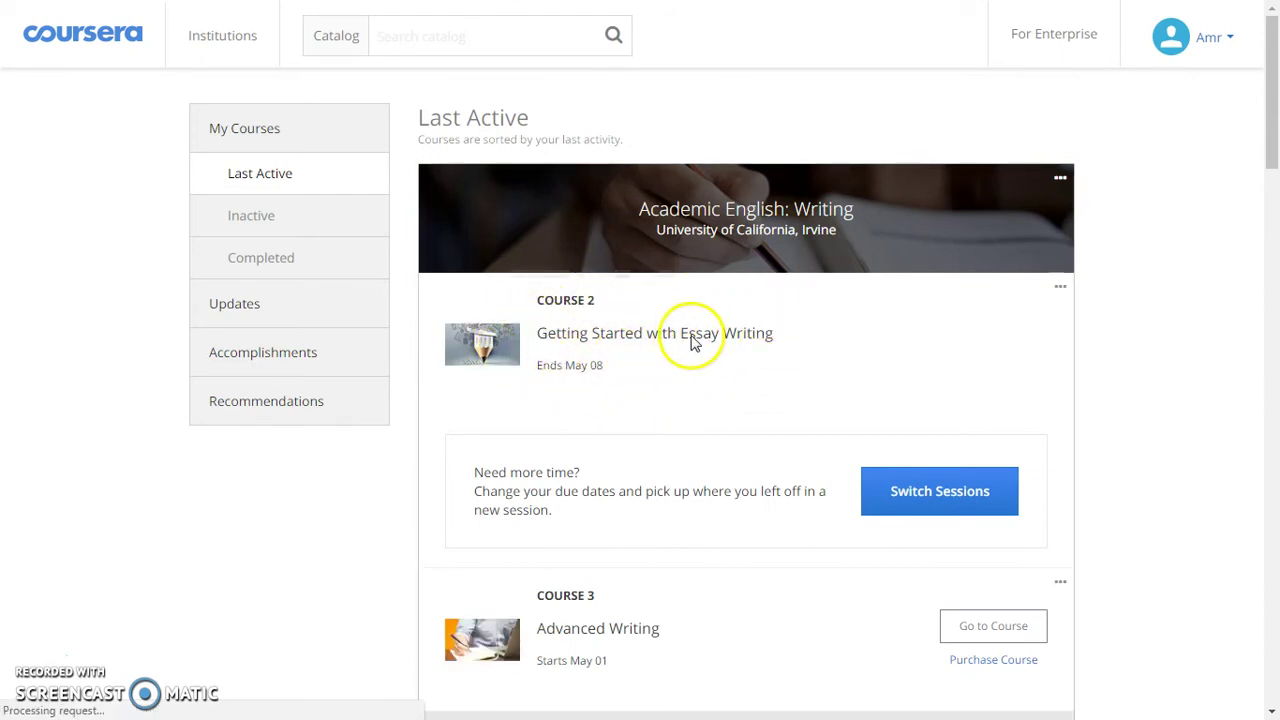
click(953, 491)
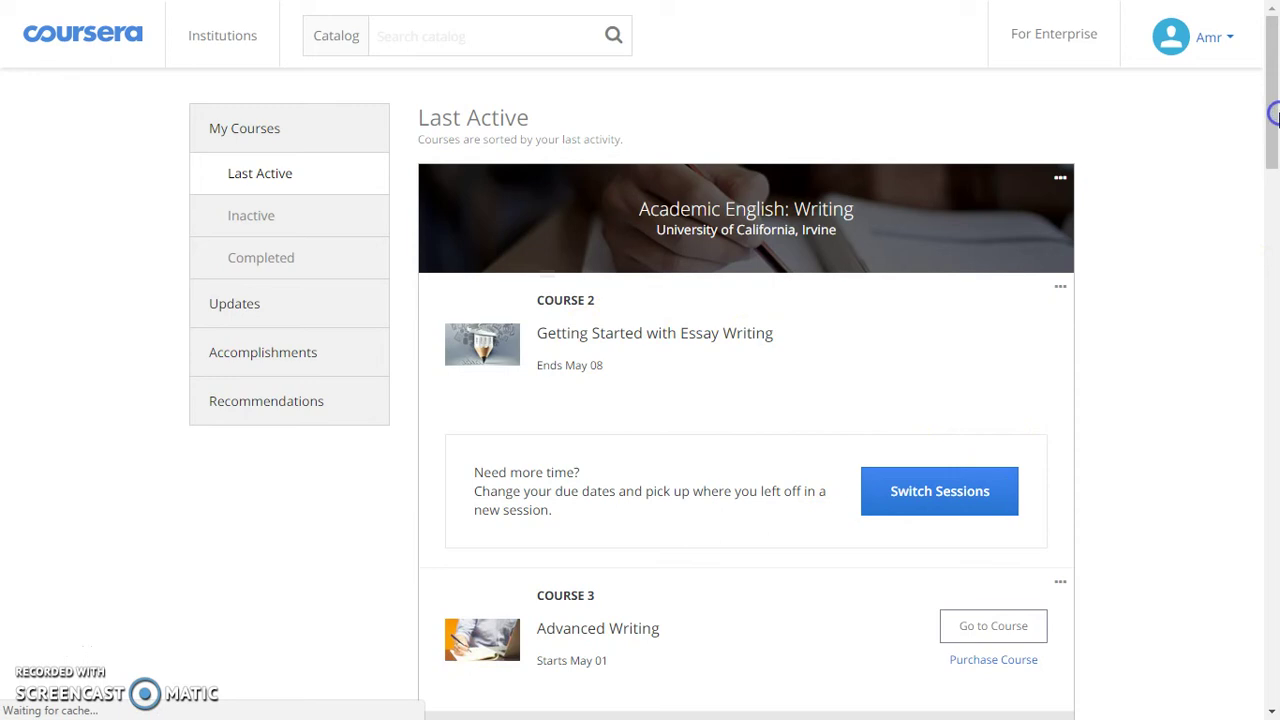
scroll(1274, 110, down, 3)
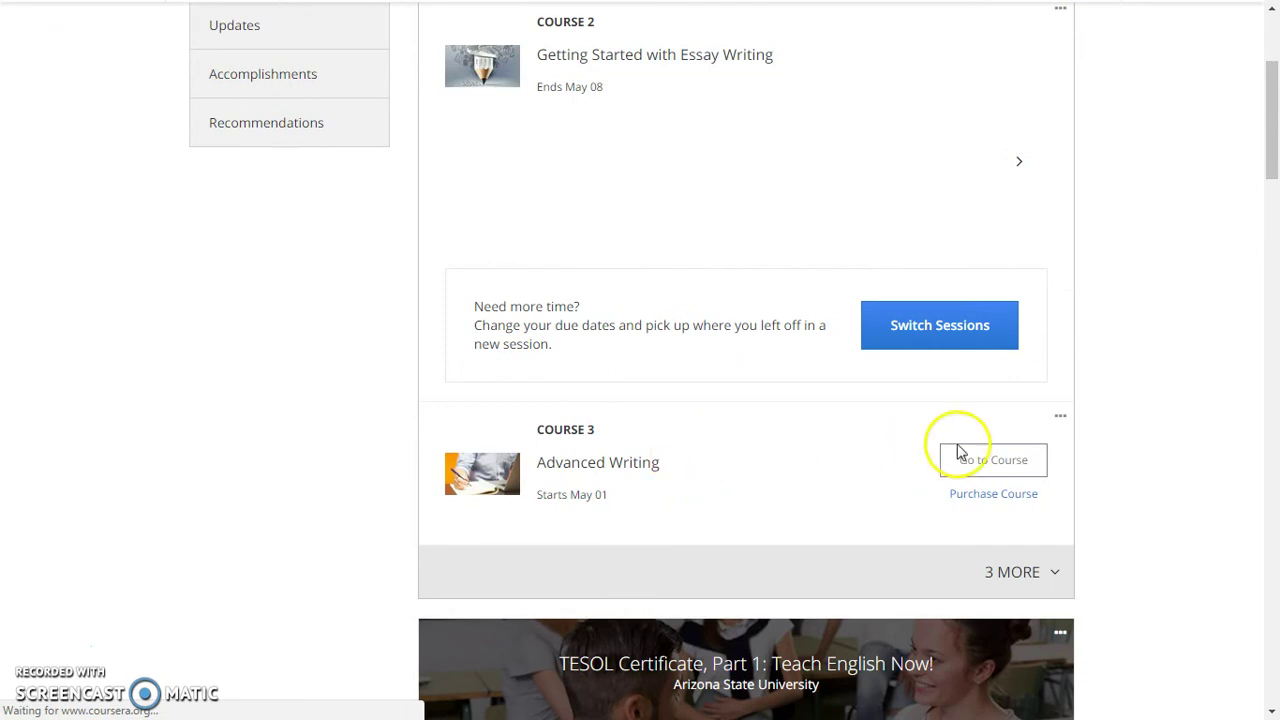
Open the Advanced Writing course from the list and leave full-screen browsing
click(1013, 470)
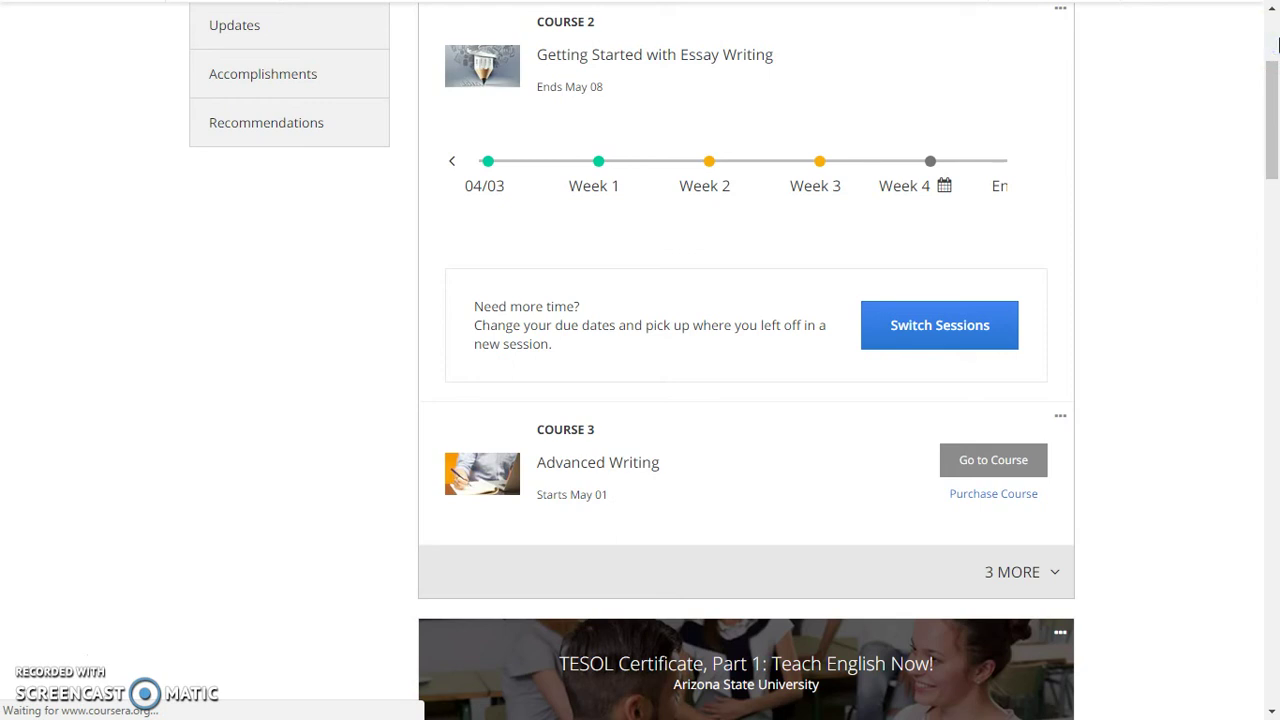
key(F11)
scroll(1275, 133, up, 2)
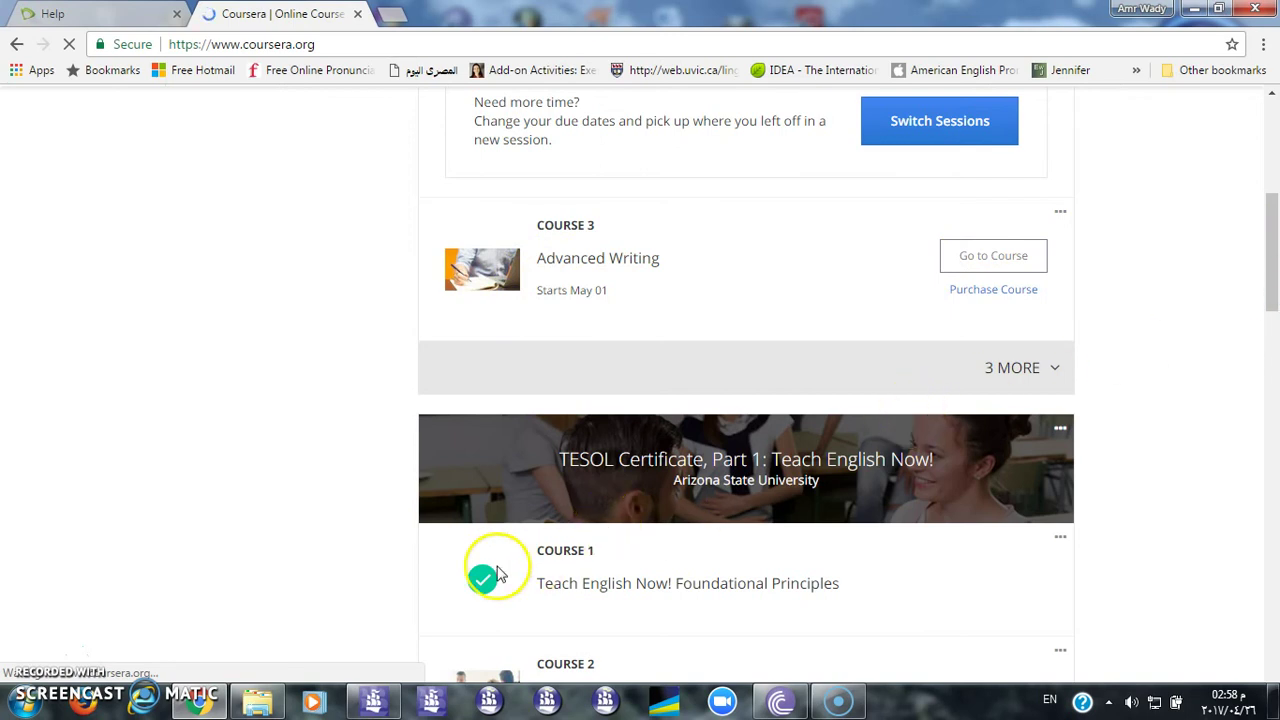
Open Teach English Now! Foundational Principles, wait for the page to load, and scroll through it
click(778, 584)
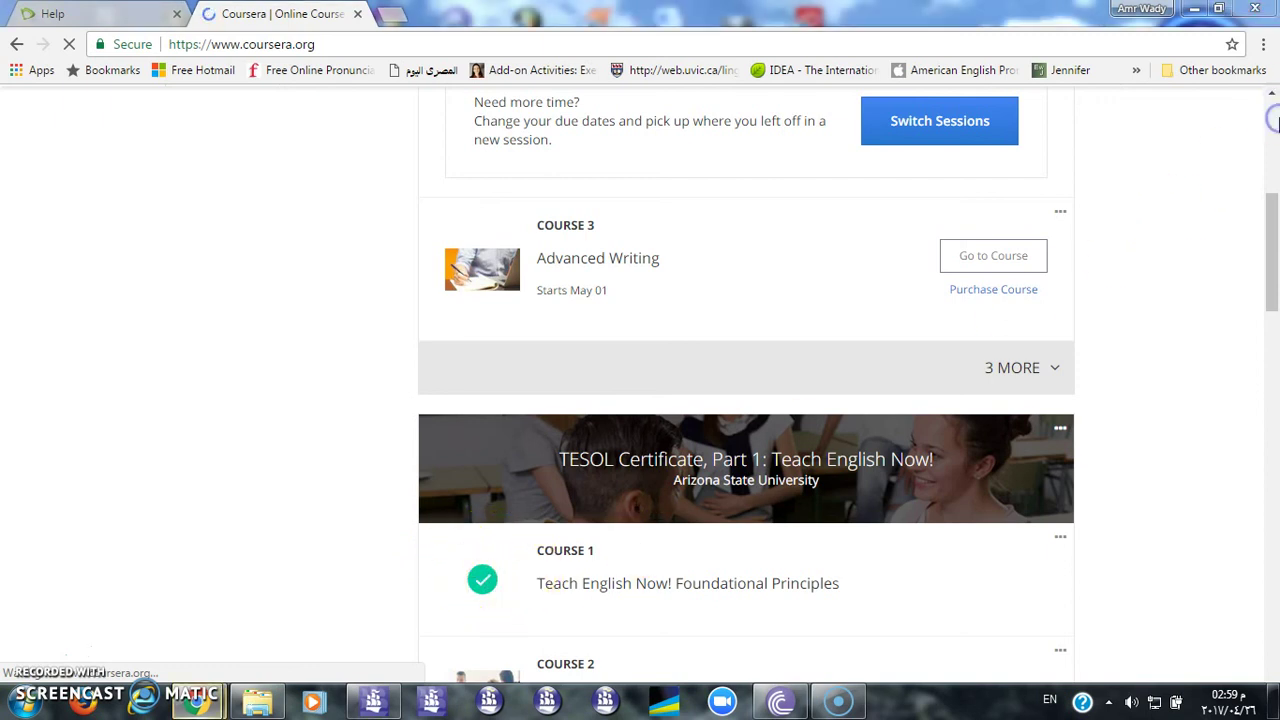
click(801, 255)
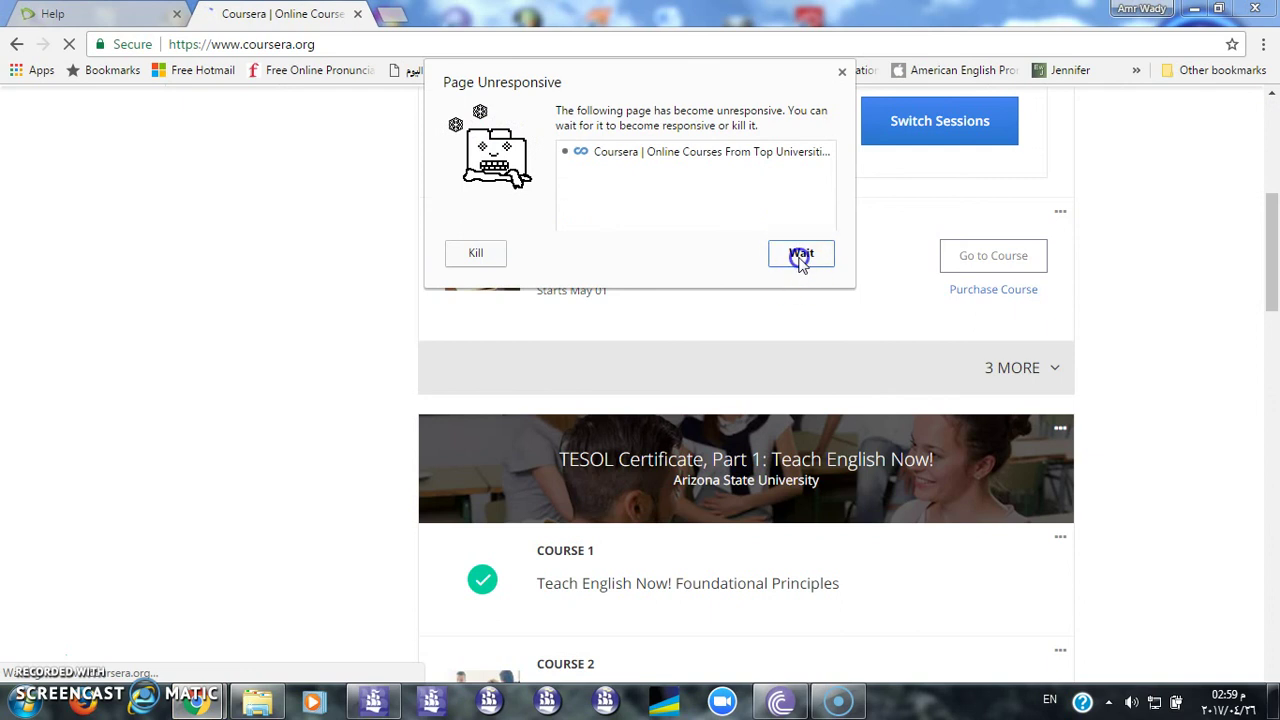
scroll(800, 265, down, 1)
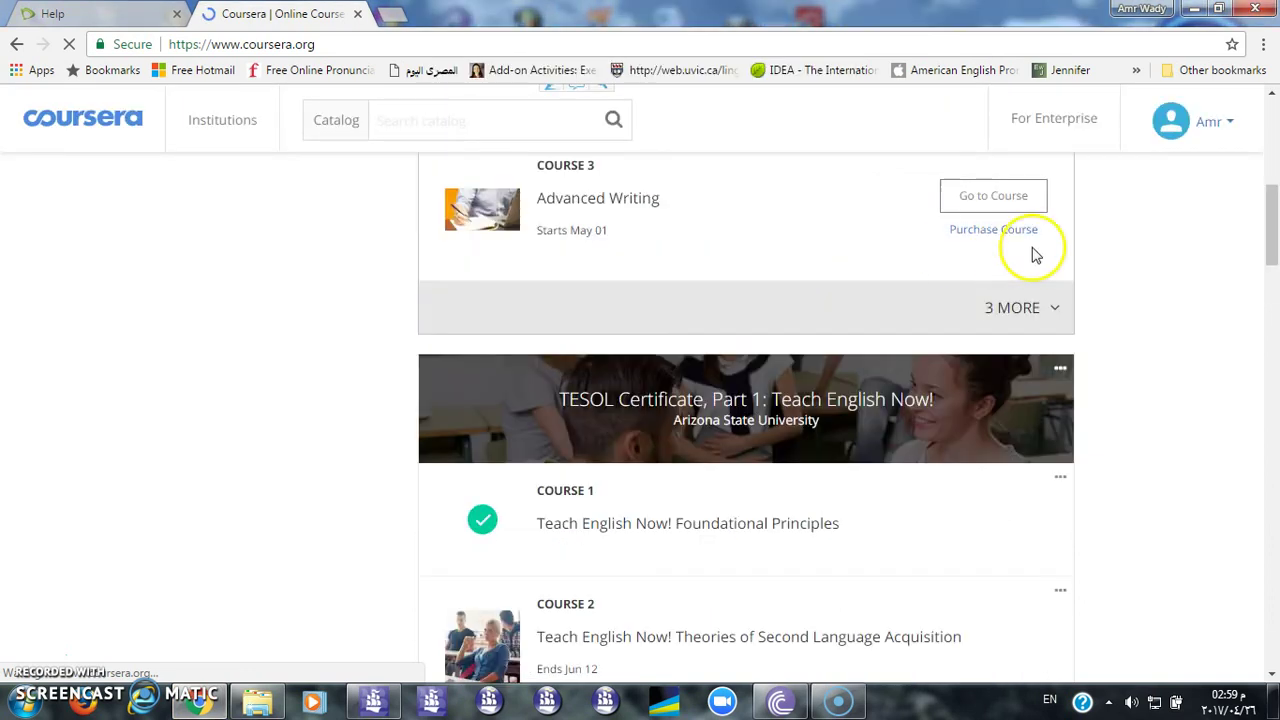
drag(1272, 225, 1273, 170)
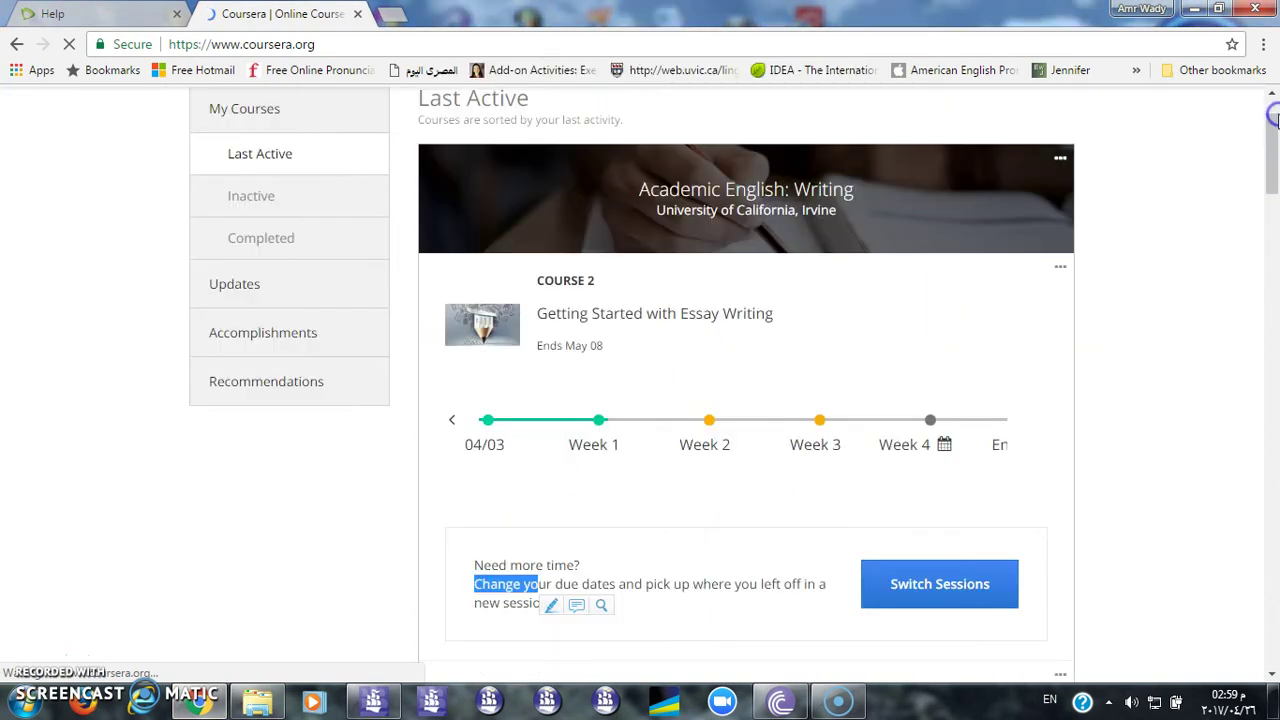
scroll(1272, 117, up, 1)
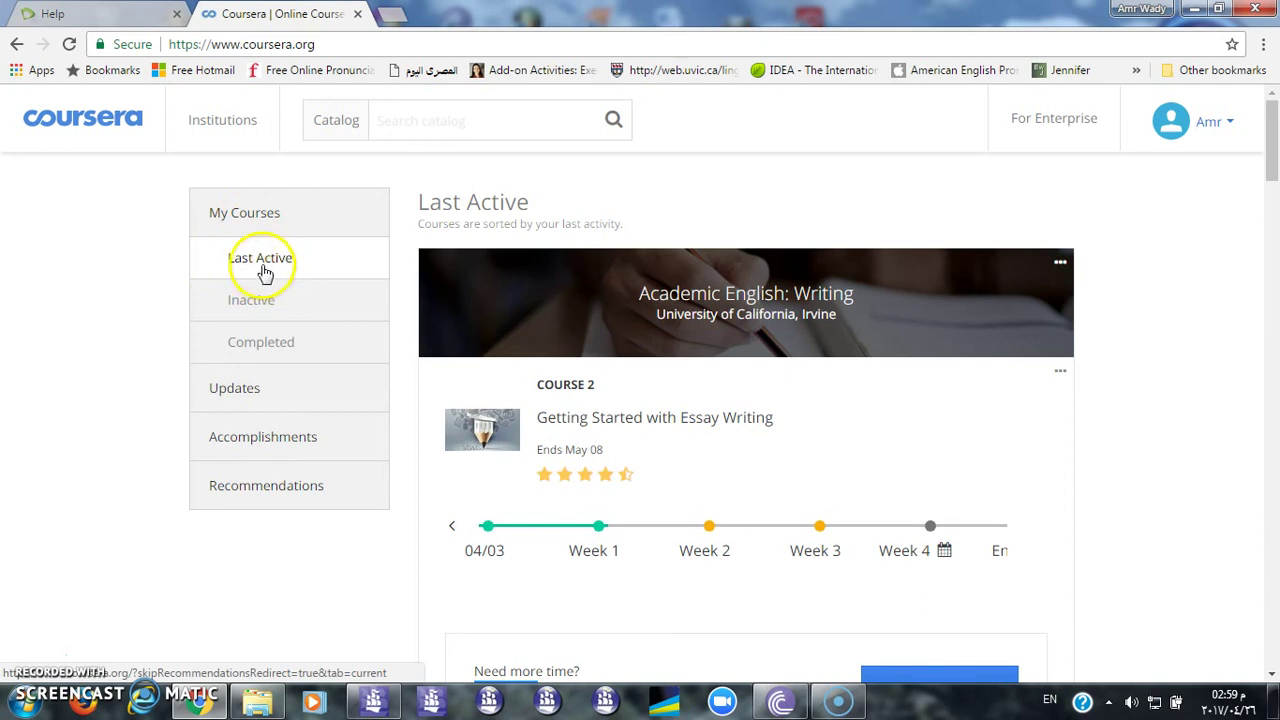
Browse the Completed courses list, then open Updates to see upcoming deadline reminders
click(277, 354)
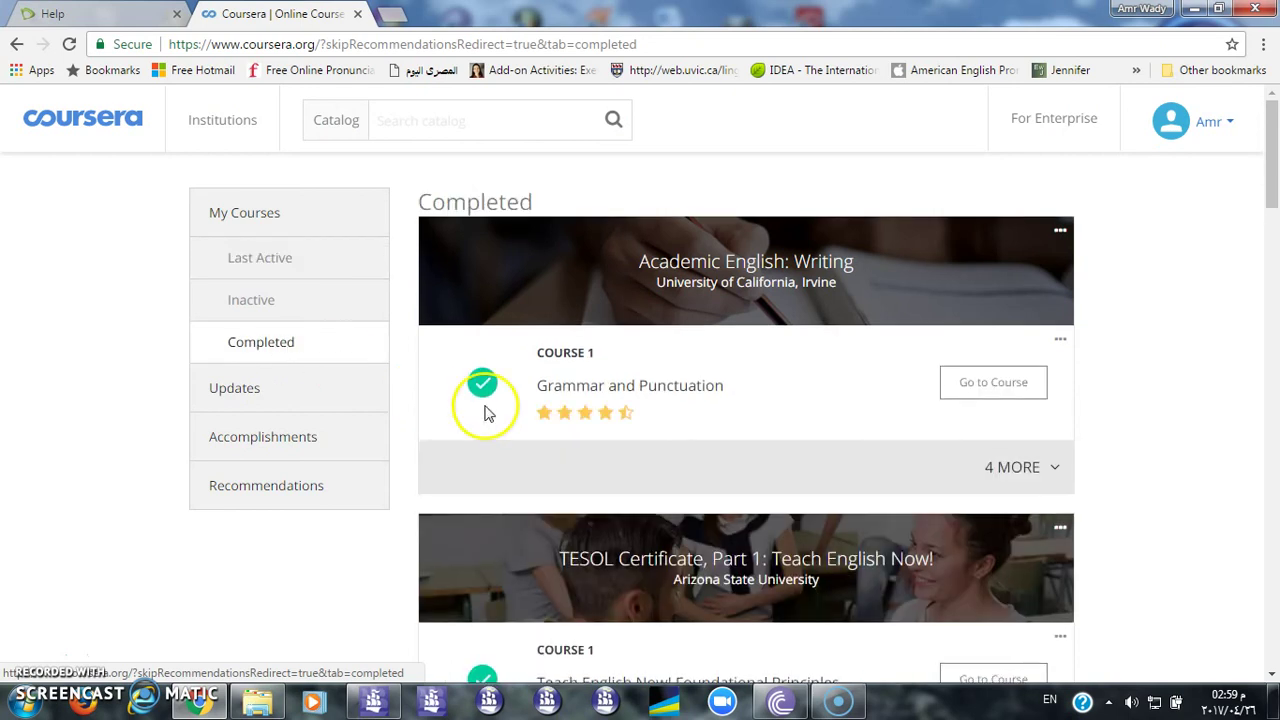
drag(1272, 180, 1275, 528)
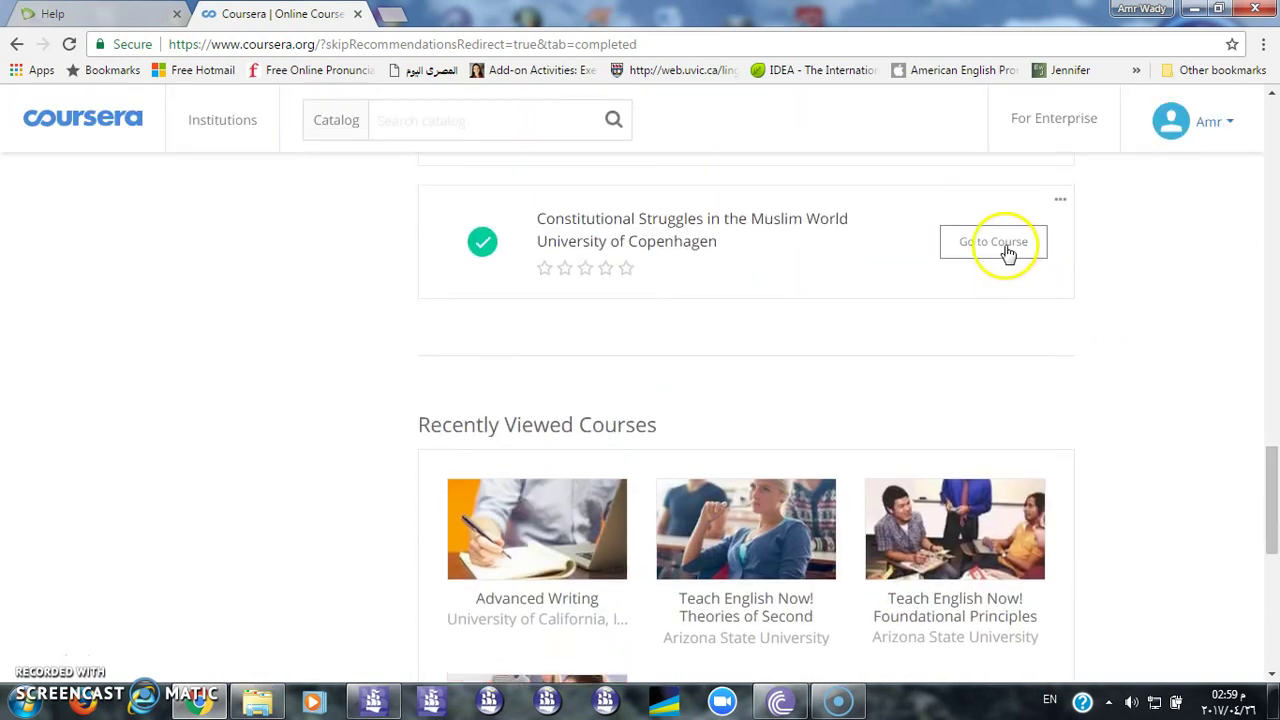
click(1273, 335)
drag(1273, 335, 1274, 113)
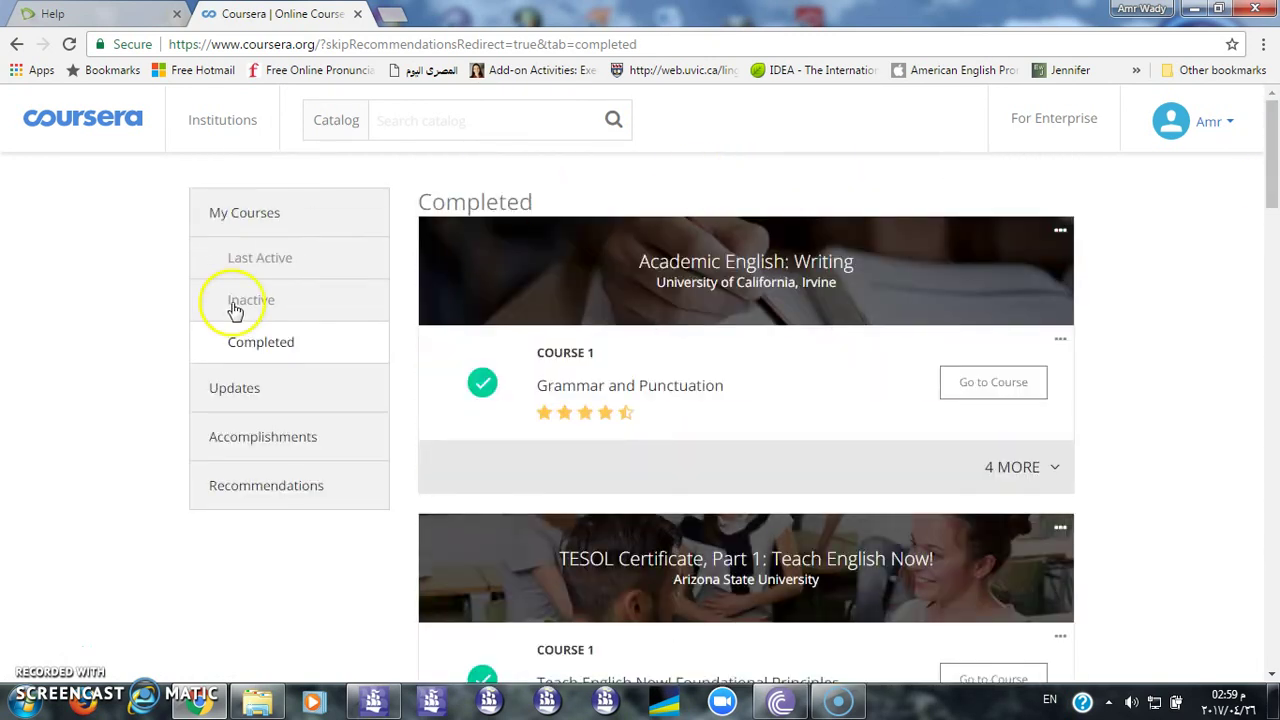
click(259, 395)
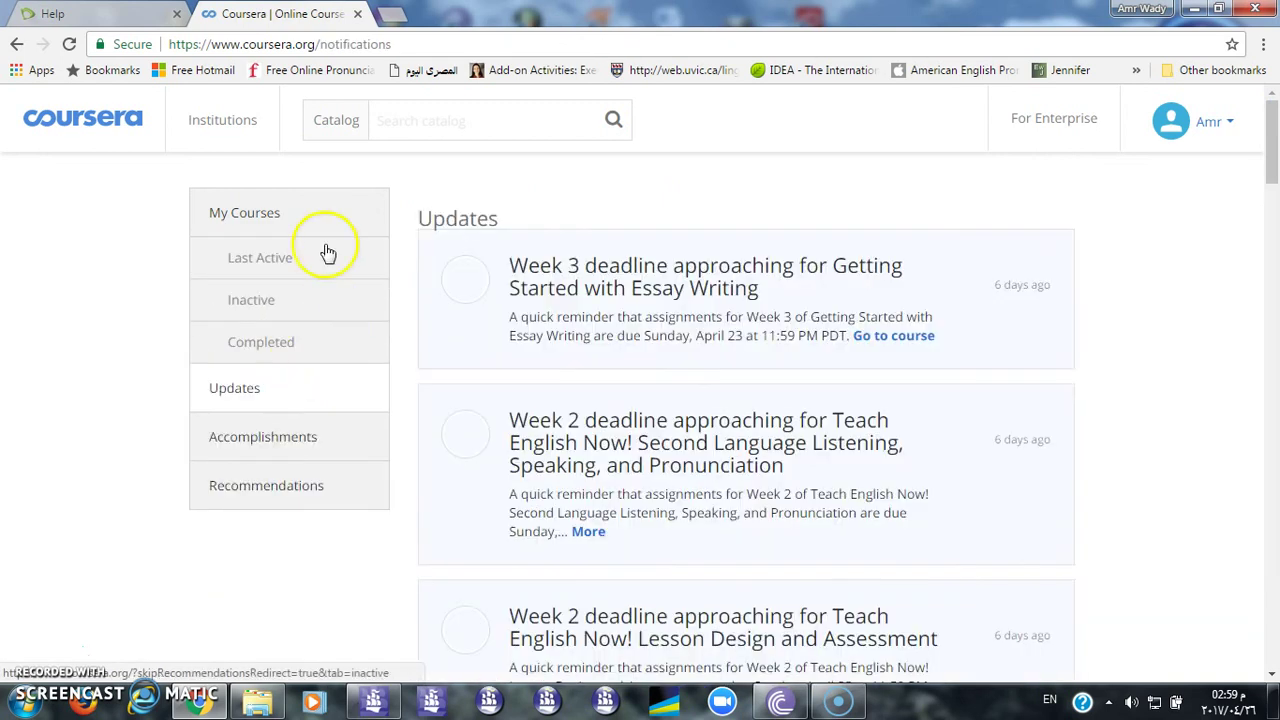
Go to Accomplishments, scan the grades list, and open the Teach English Now! Foundational Principles record
click(268, 259)
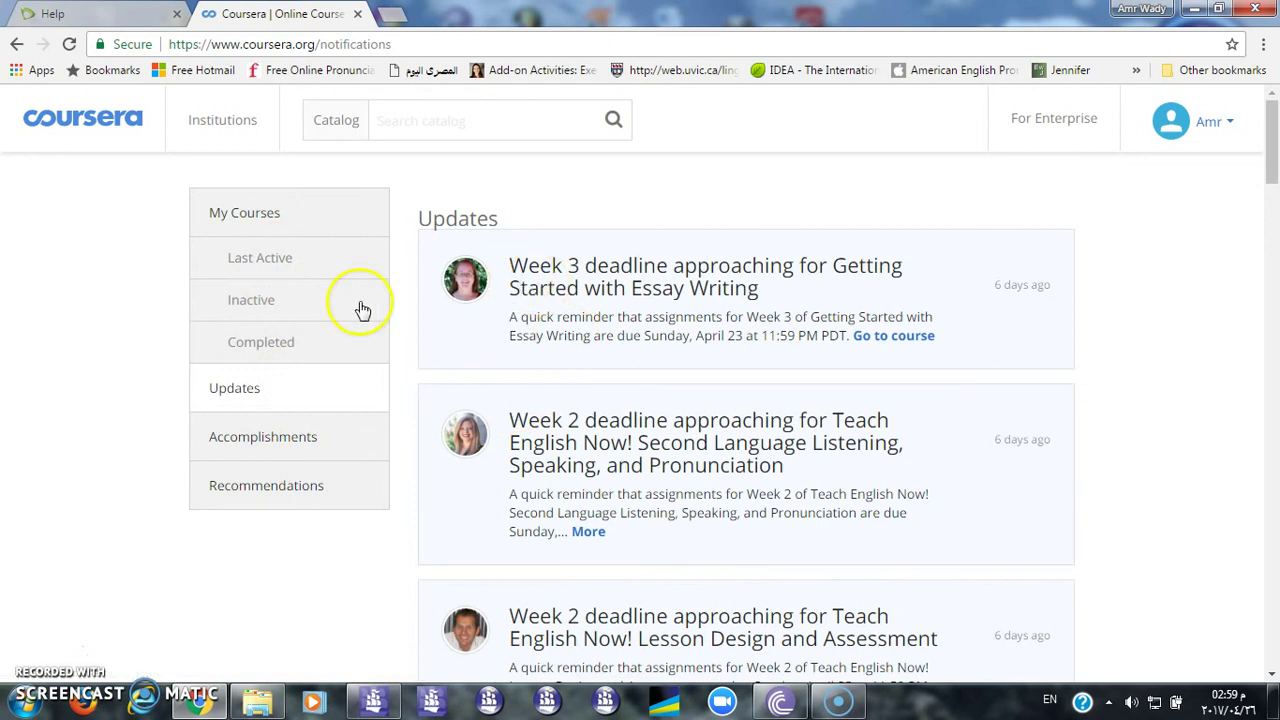
click(288, 450)
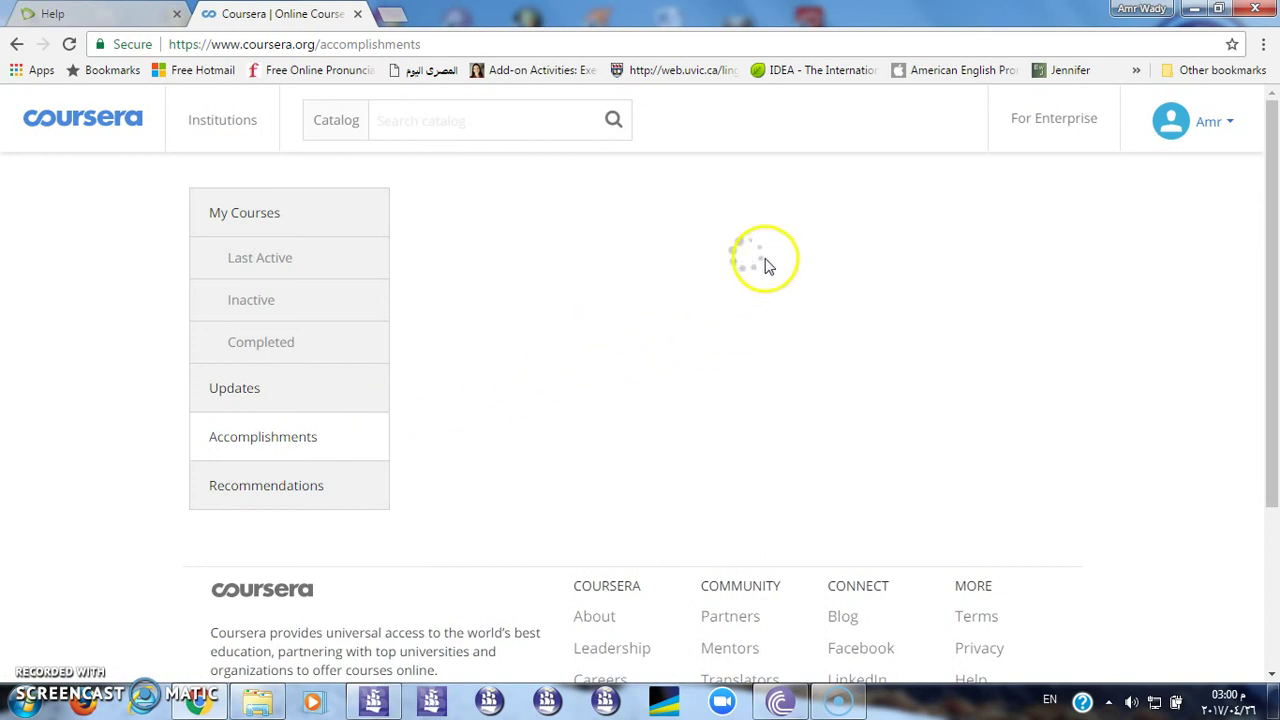
click(840, 42)
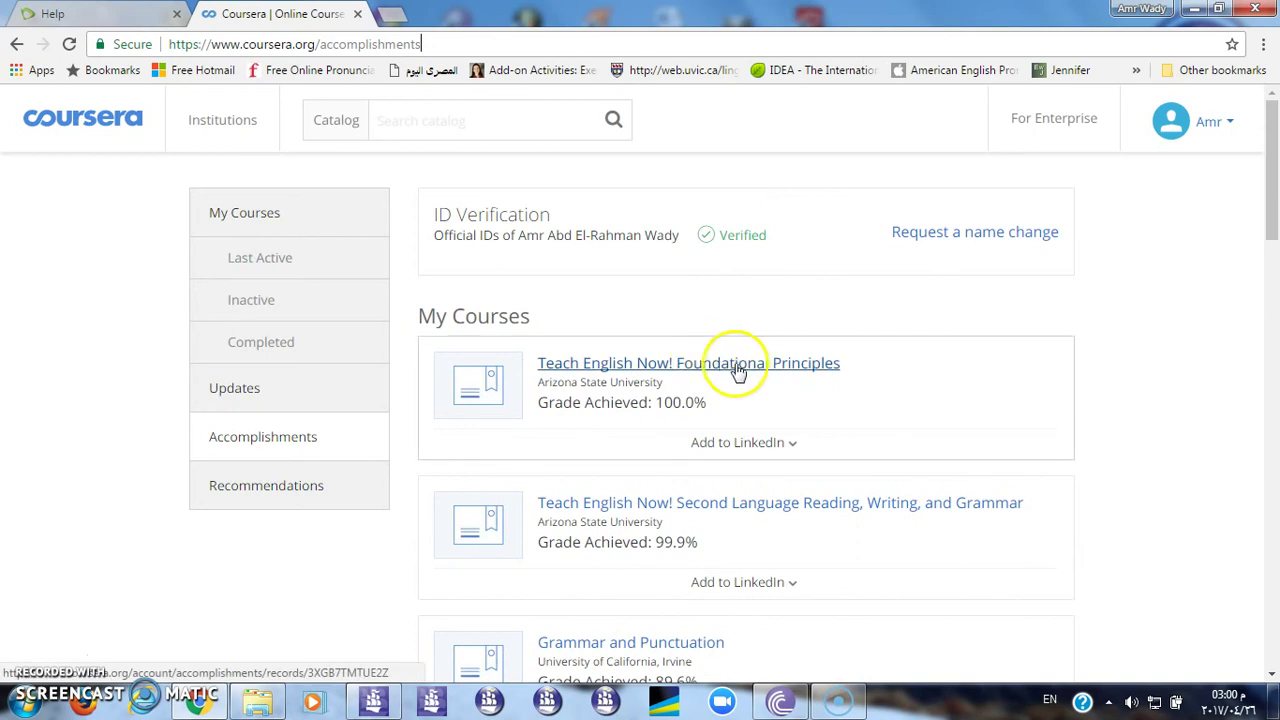
drag(1275, 168, 1275, 220)
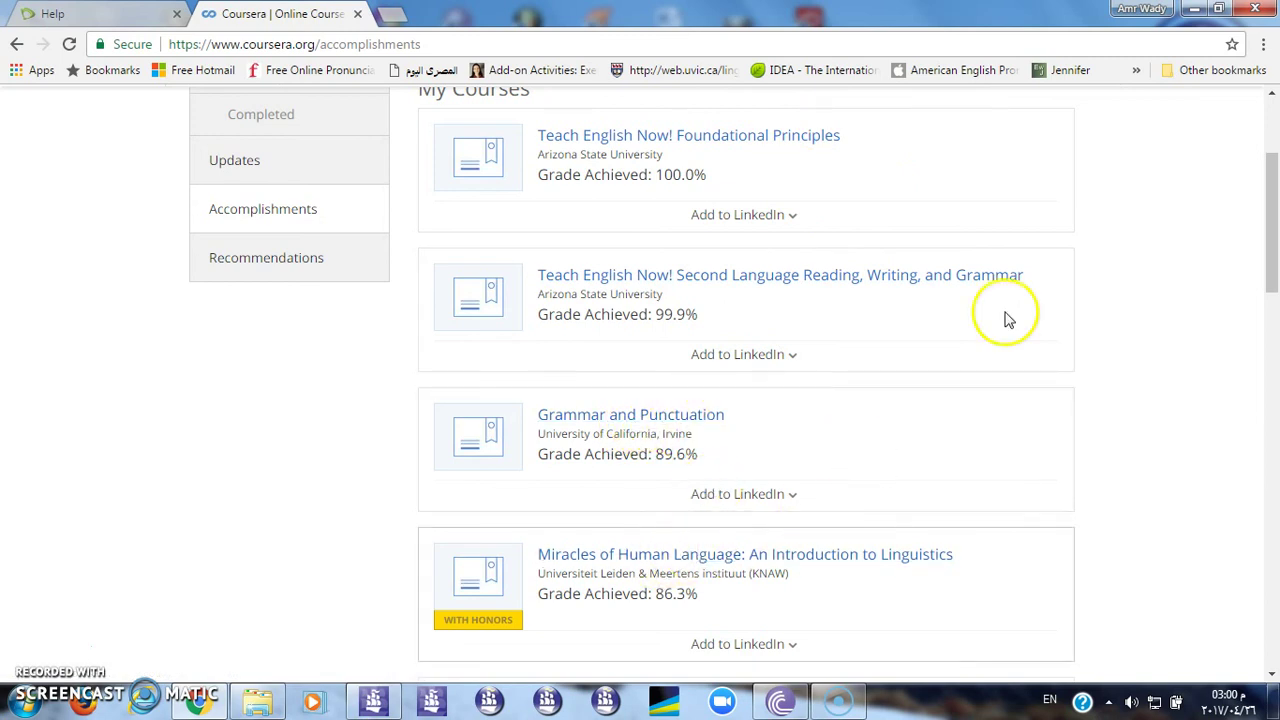
drag(1274, 206, 1275, 150)
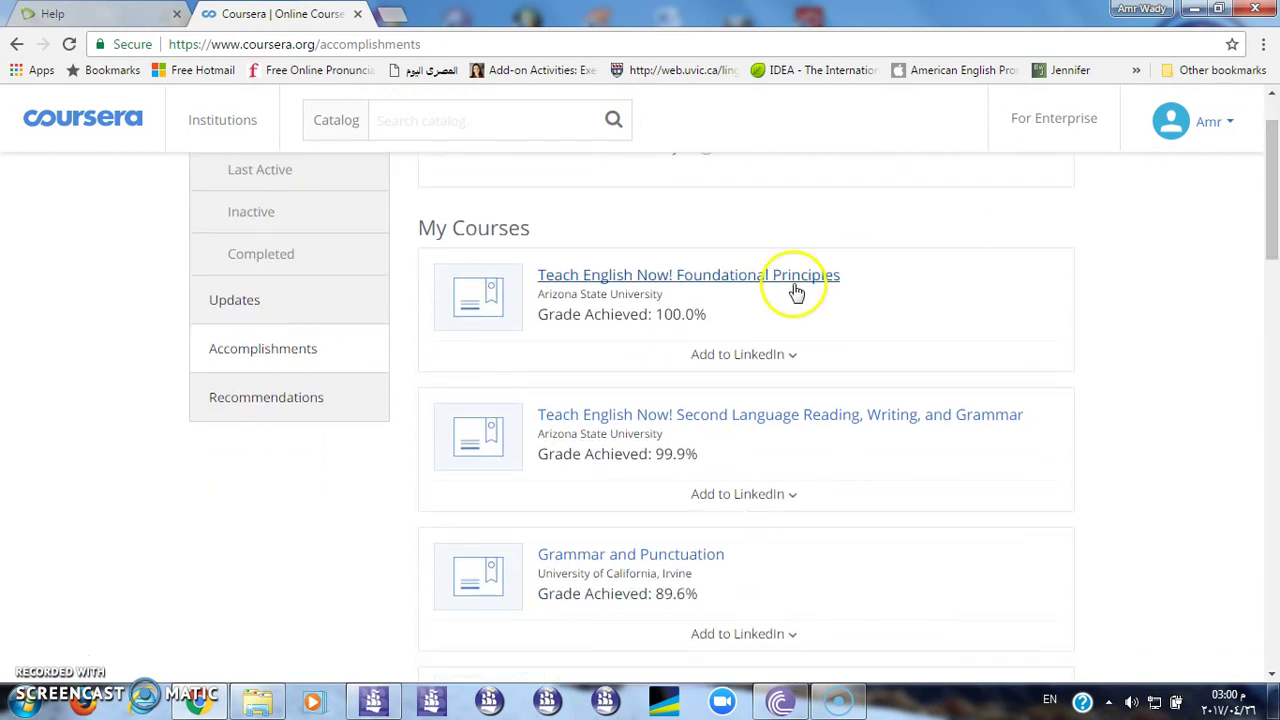
click(724, 288)
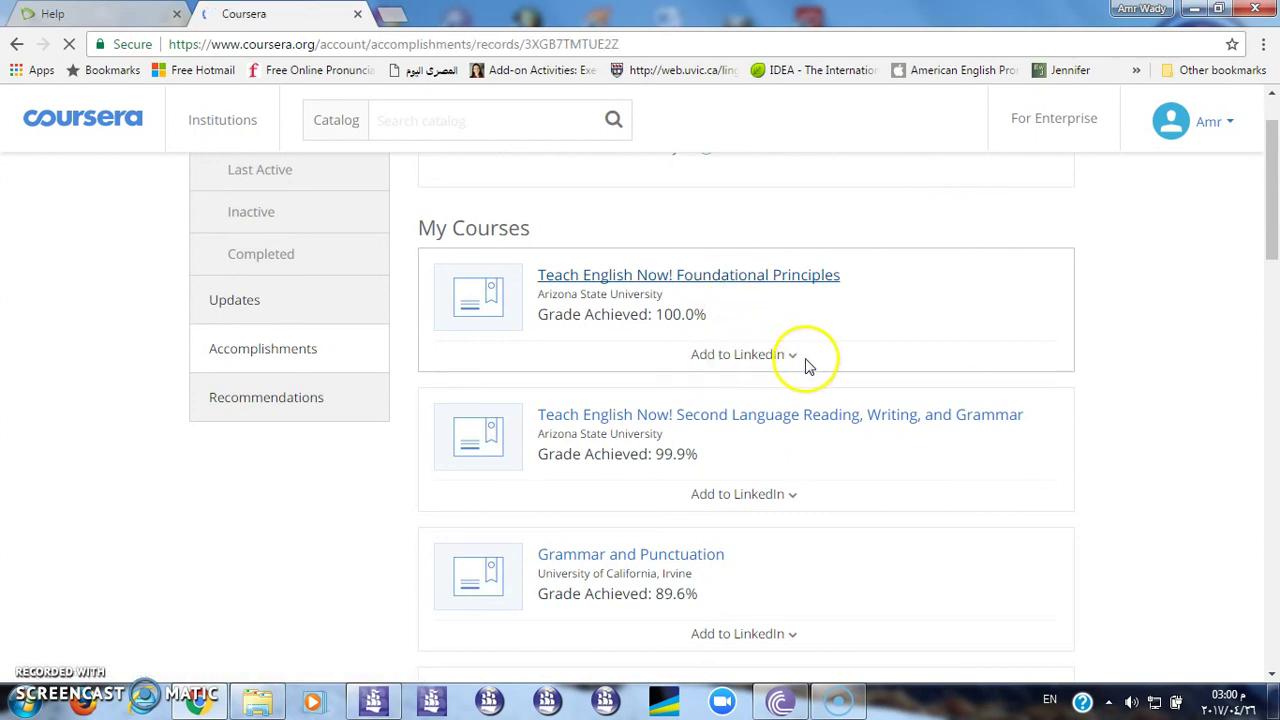
Read the completion date and weekly hours, then copy the shareable certificate link
click(858, 43)
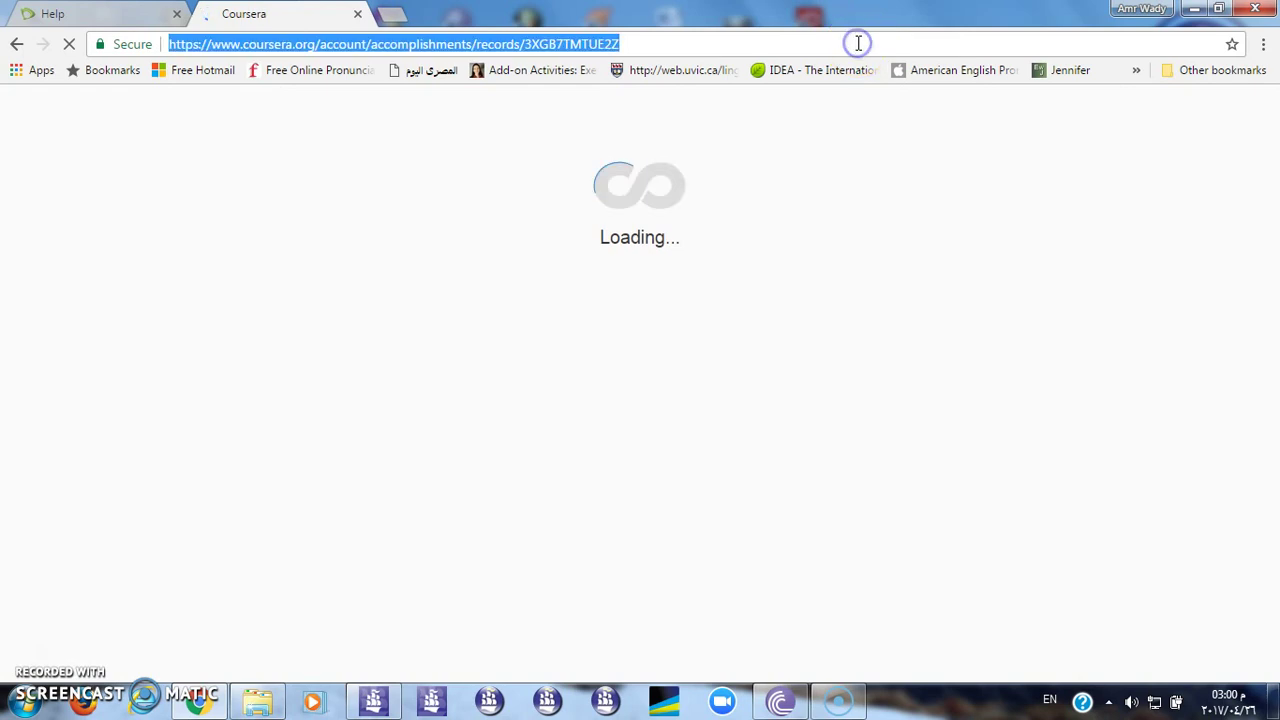
click(858, 43)
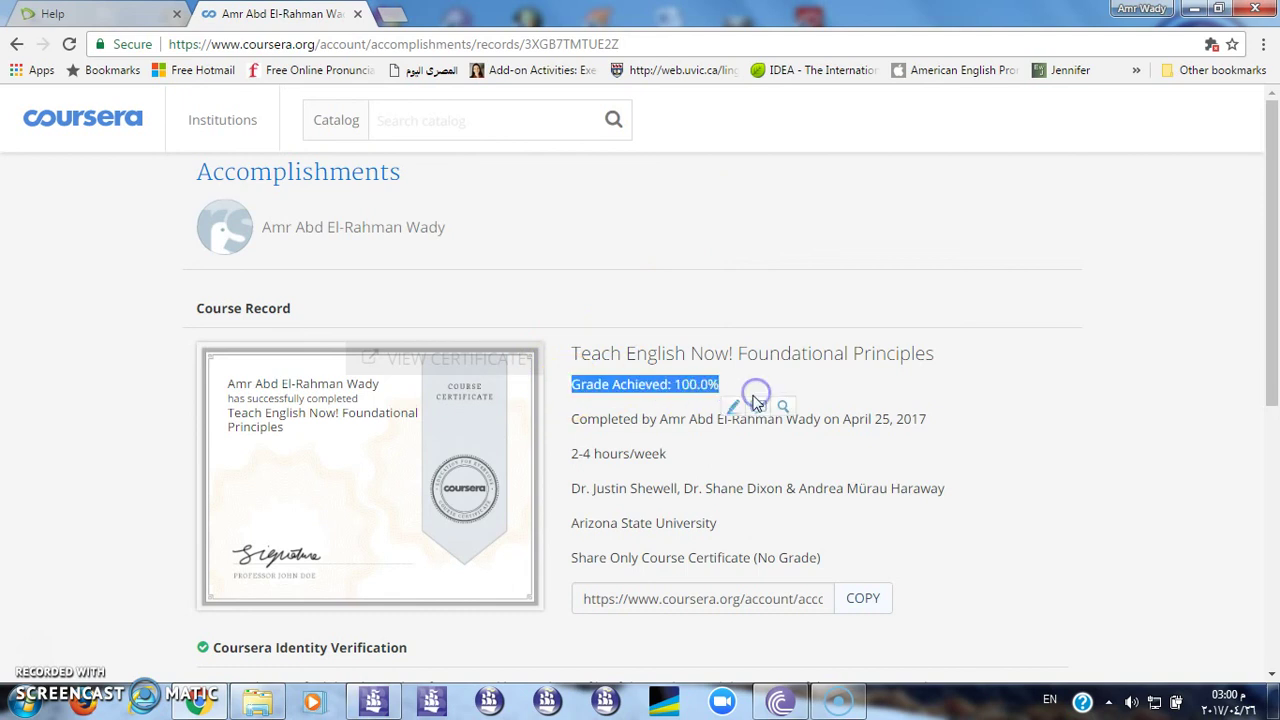
drag(578, 425, 770, 457)
click(775, 457)
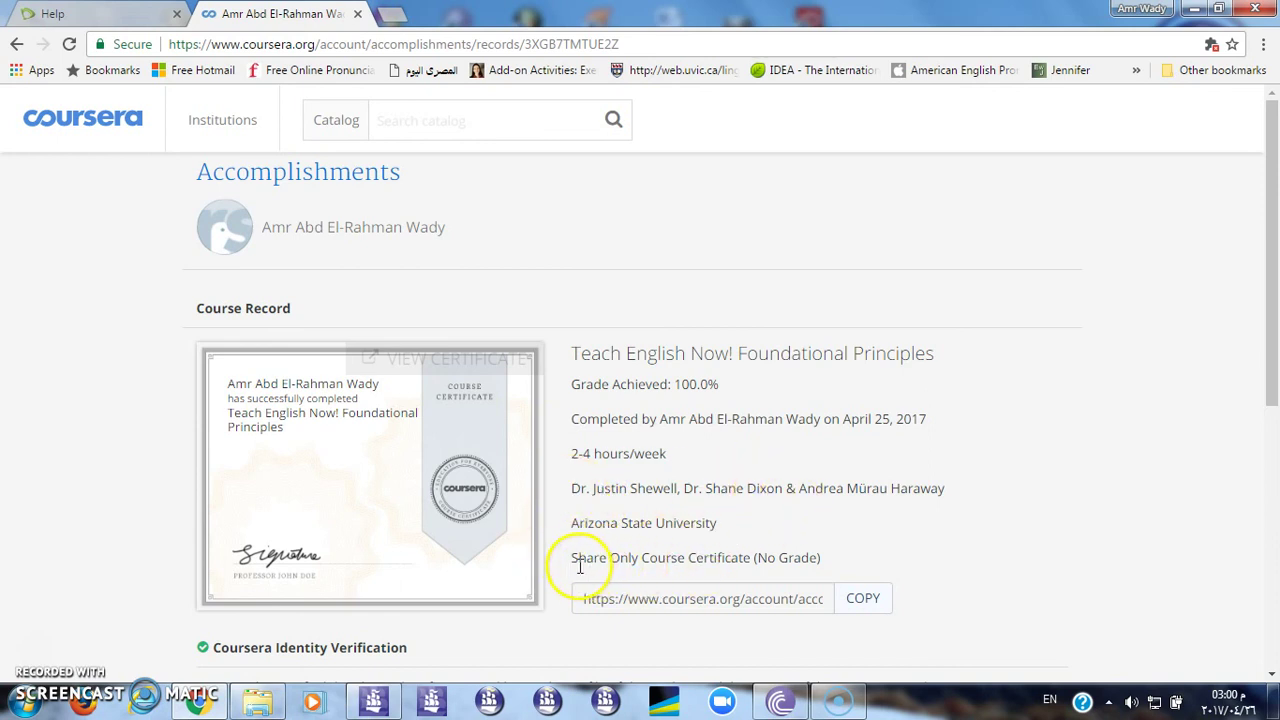
click(866, 599)
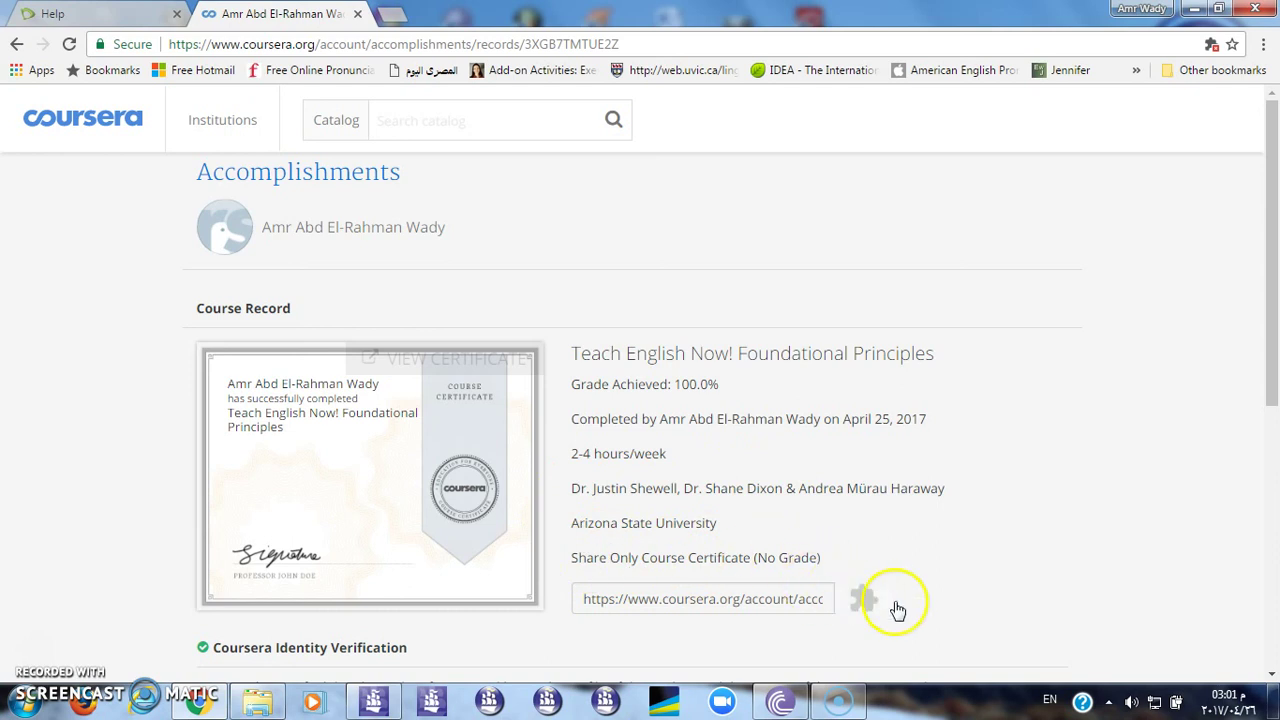
Scroll through the Coursera Identity Verification and FAQ sections of the course record
drag(1274, 288, 1274, 463)
drag(213, 323, 424, 327)
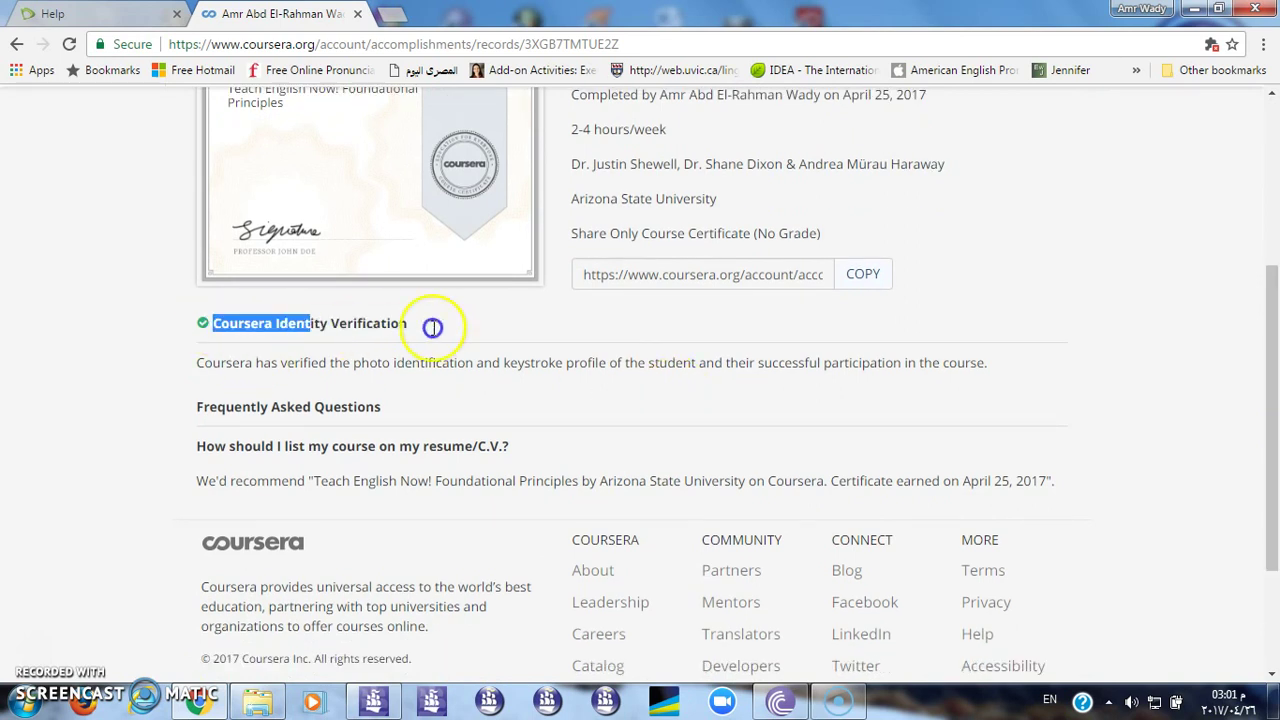
click(558, 398)
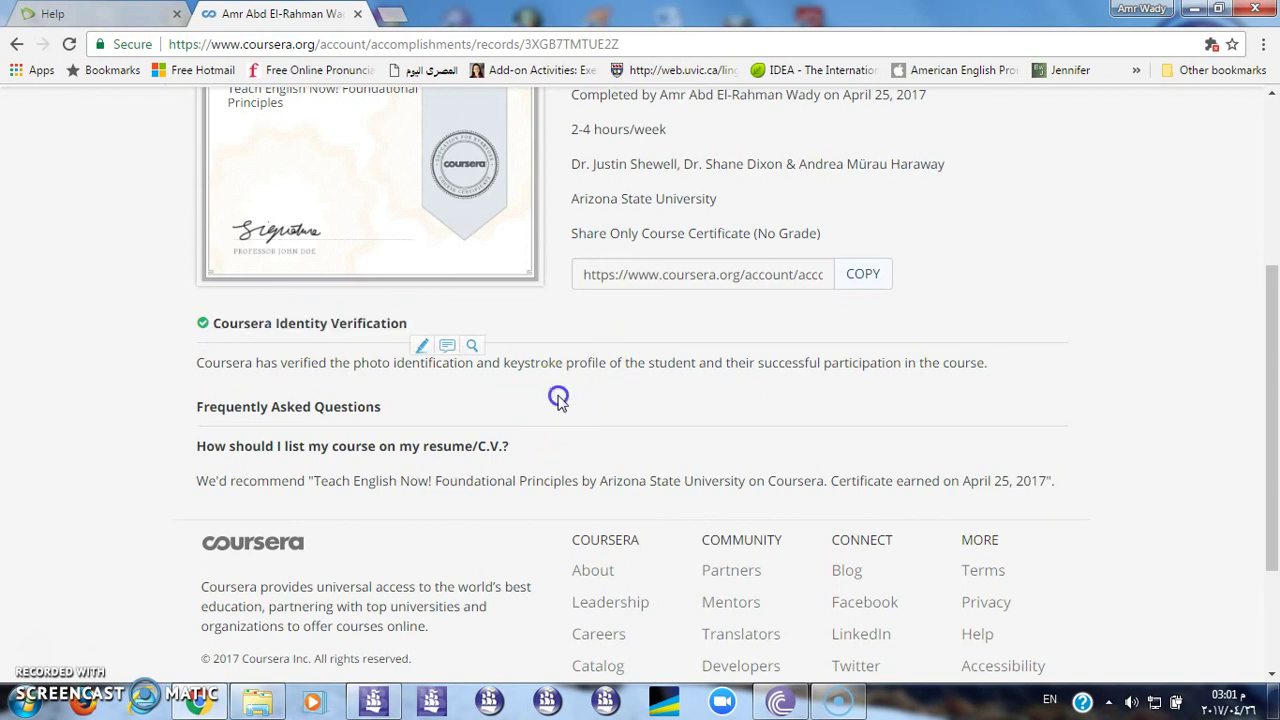
scroll(1272, 175, up, 5)
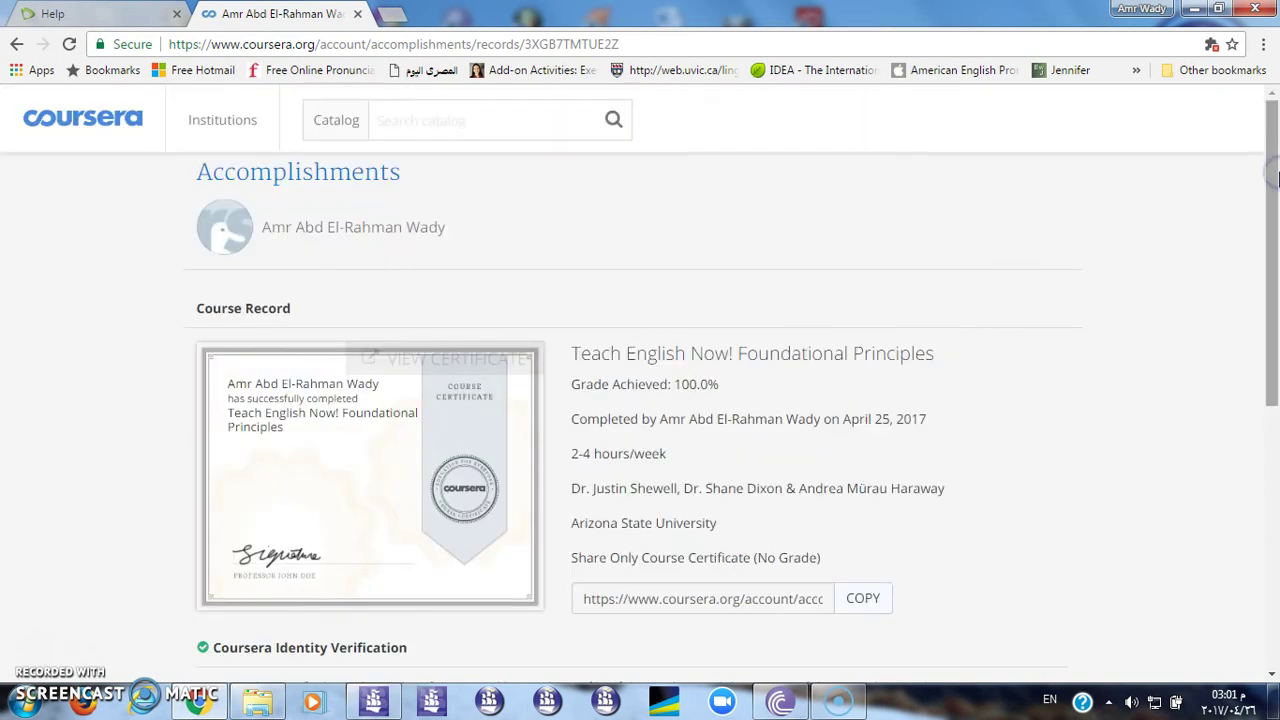
scroll(1276, 178, down, 1)
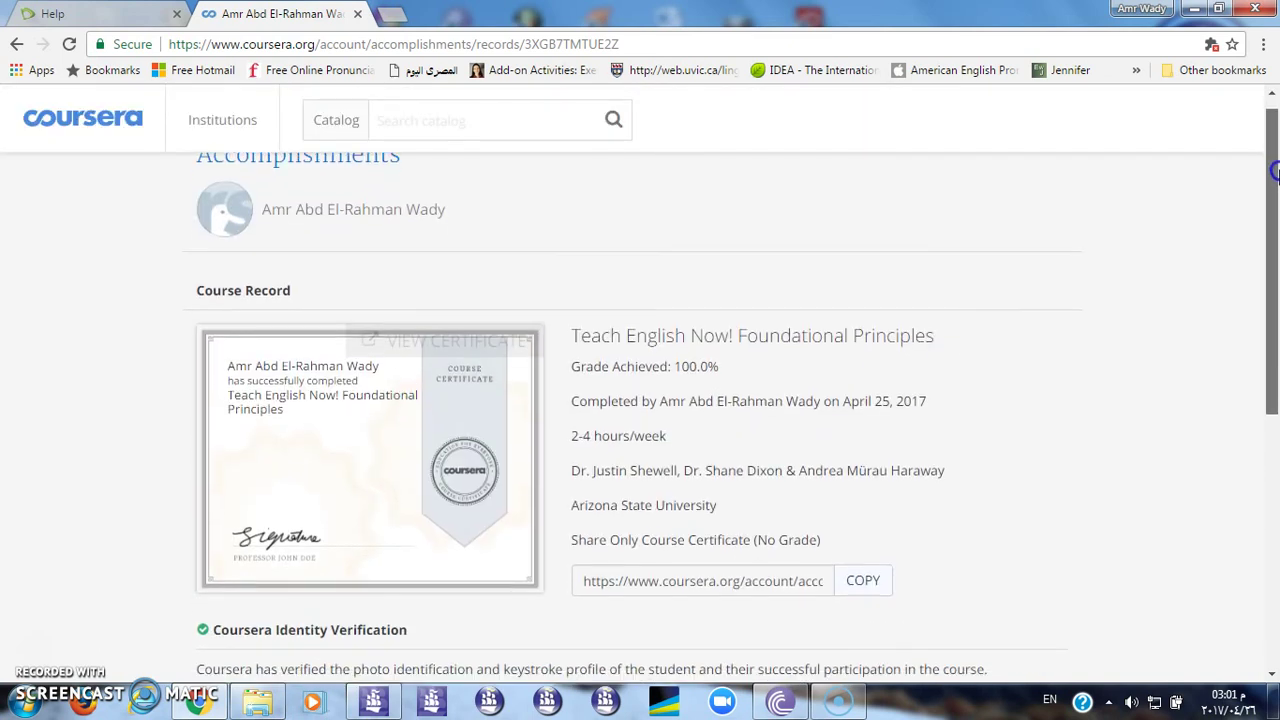
scroll(1276, 185, down, 1)
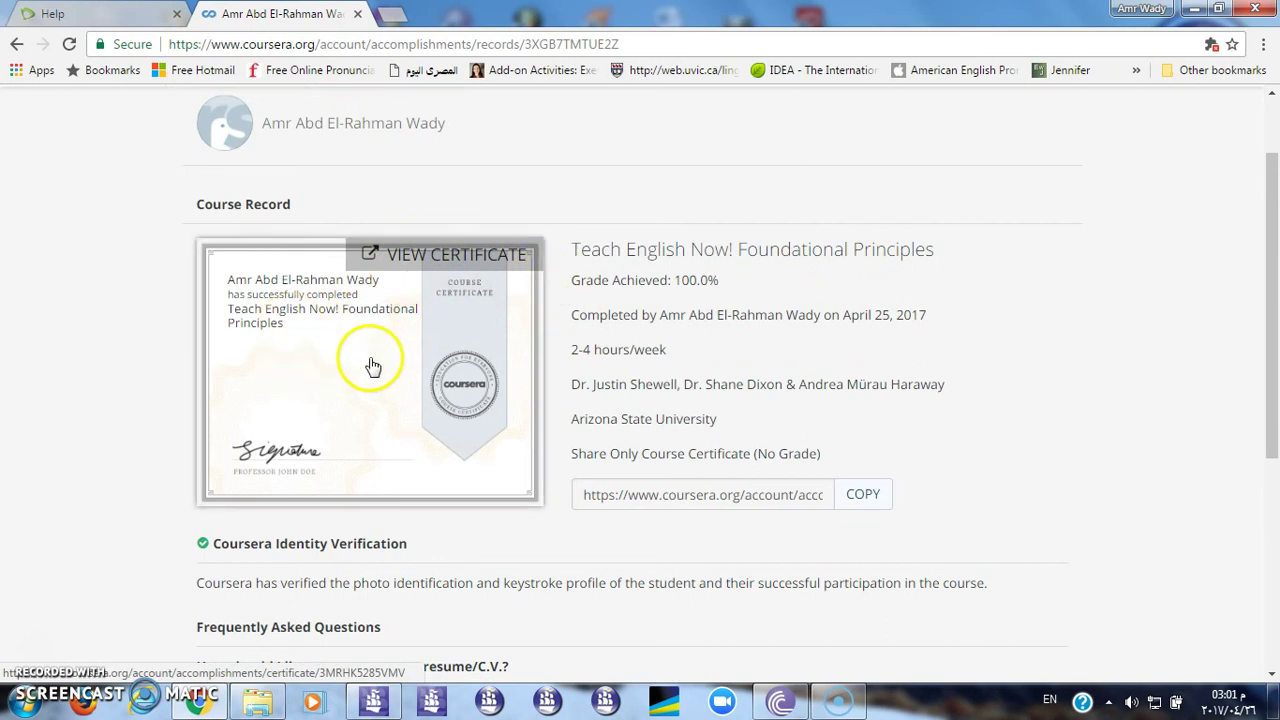
View the Arizona State University certificate PDF dated 04/25/2017 and scroll through it
click(408, 272)
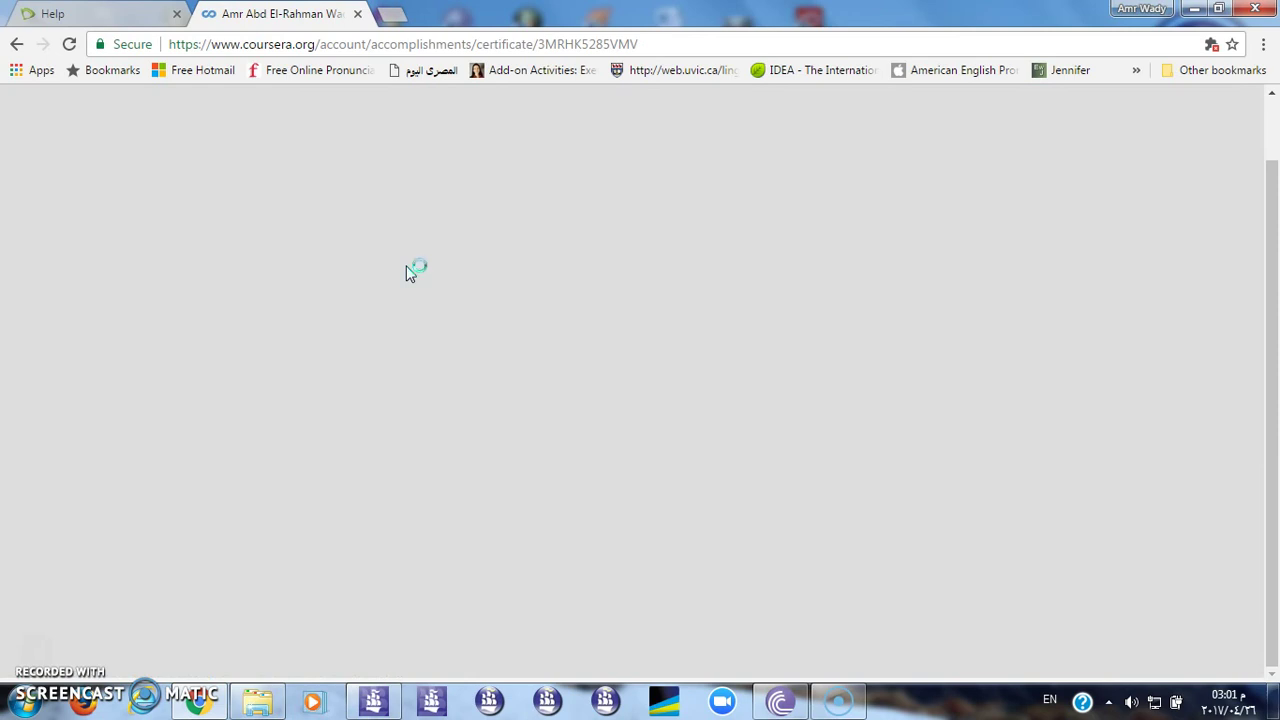
click(714, 35)
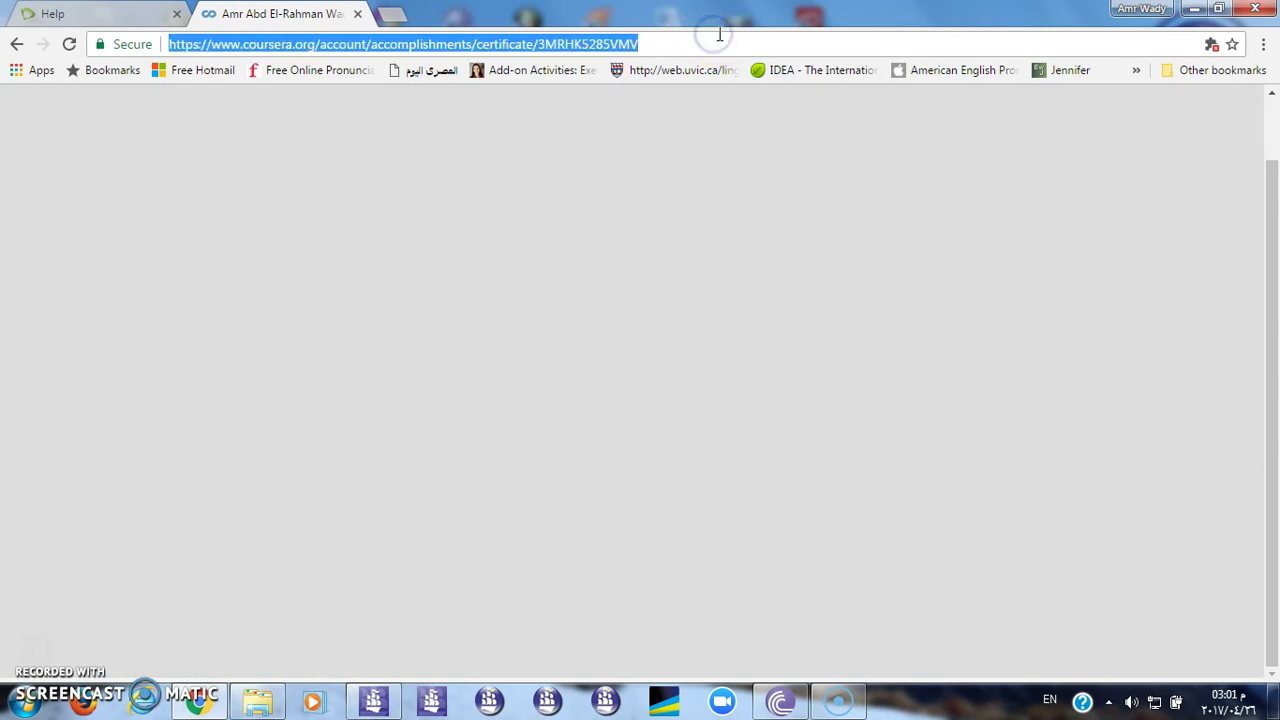
click(724, 36)
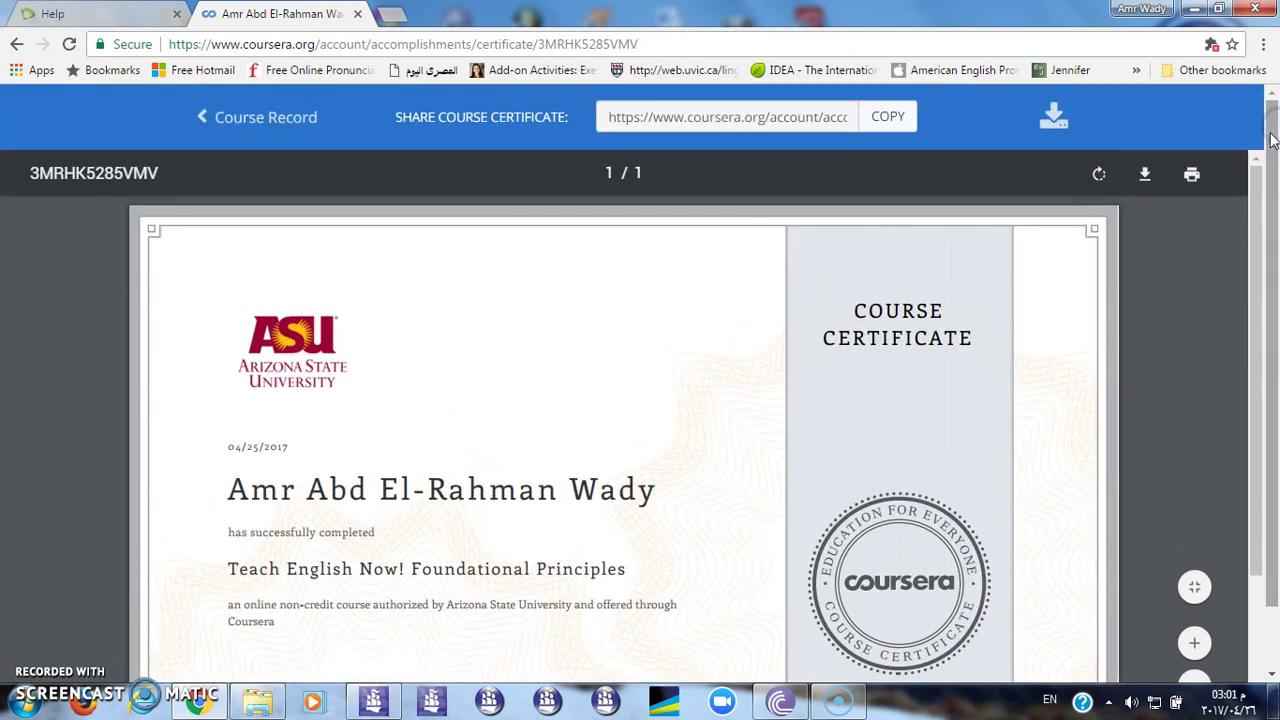
click(1146, 177)
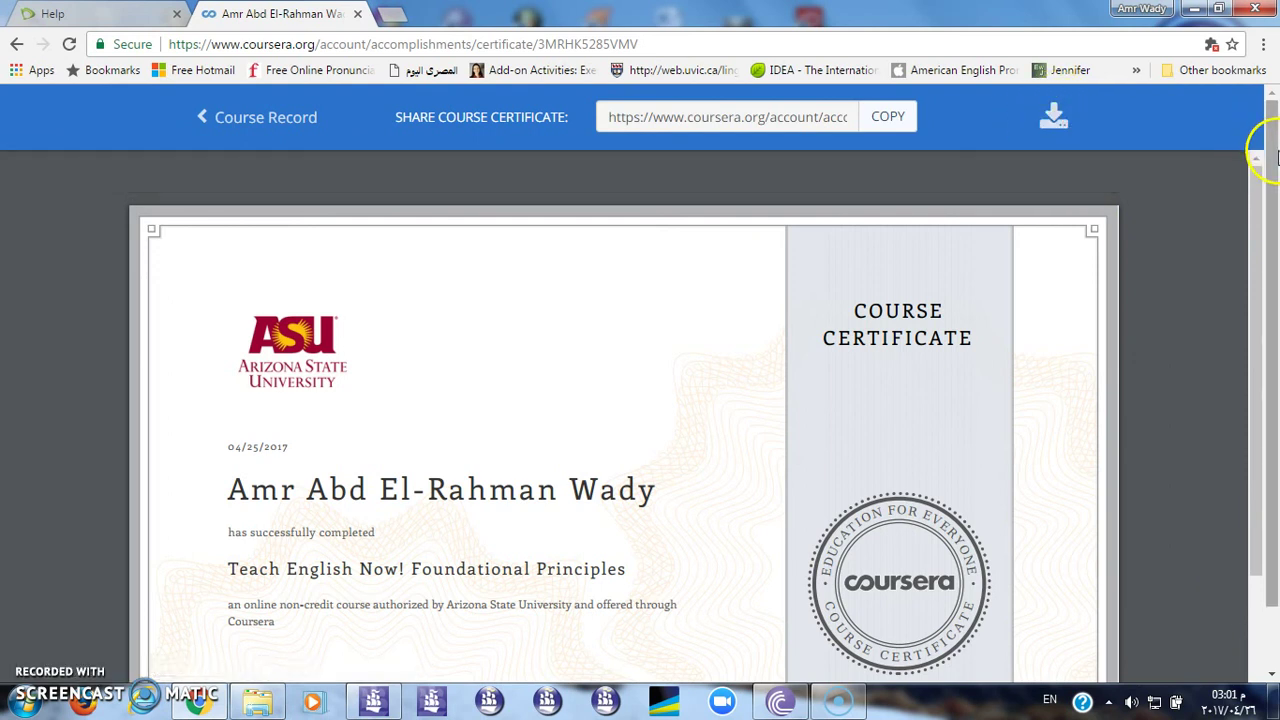
drag(1256, 206, 1262, 372)
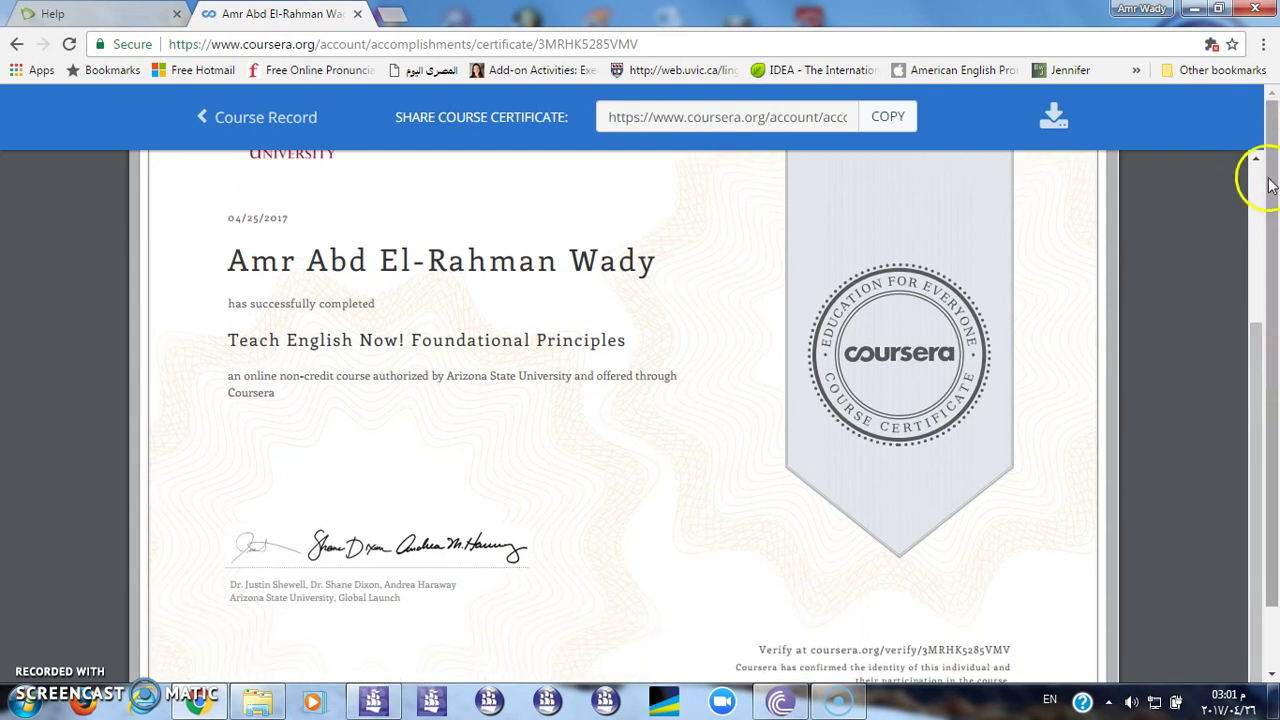
scroll(1260, 188, up, 3)
drag(1260, 188, 1258, 220)
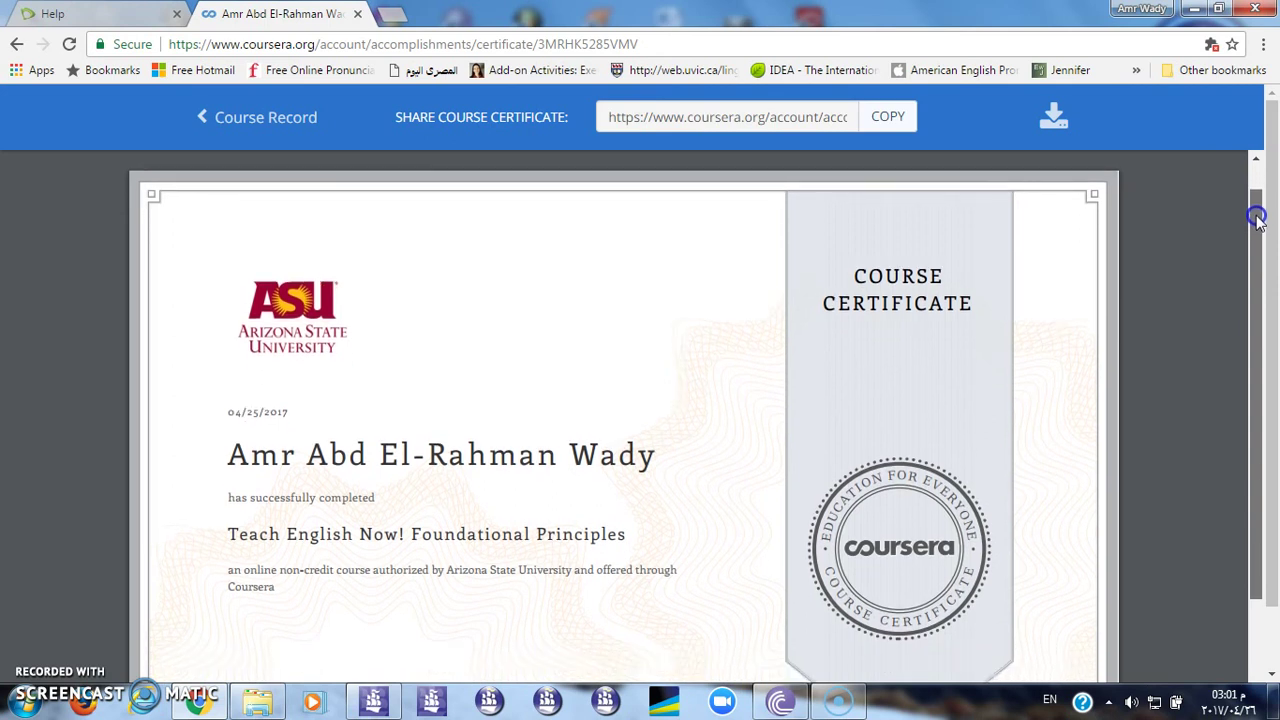
click(320, 366)
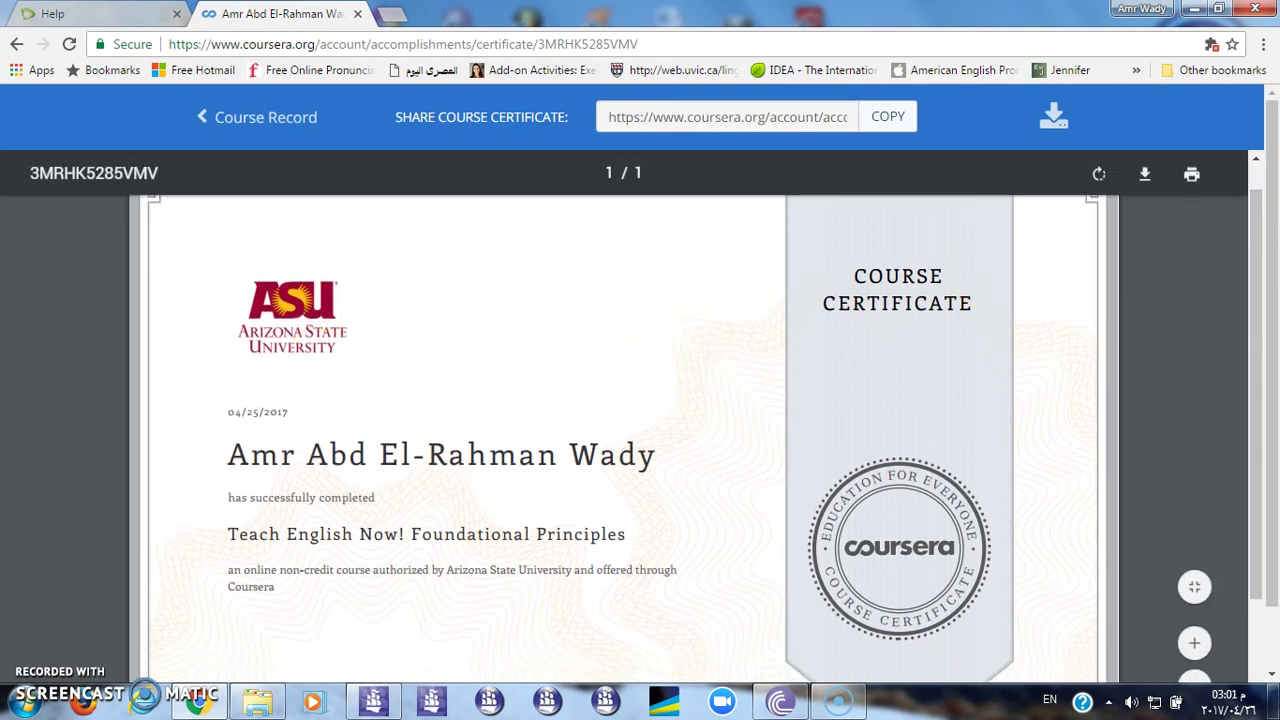